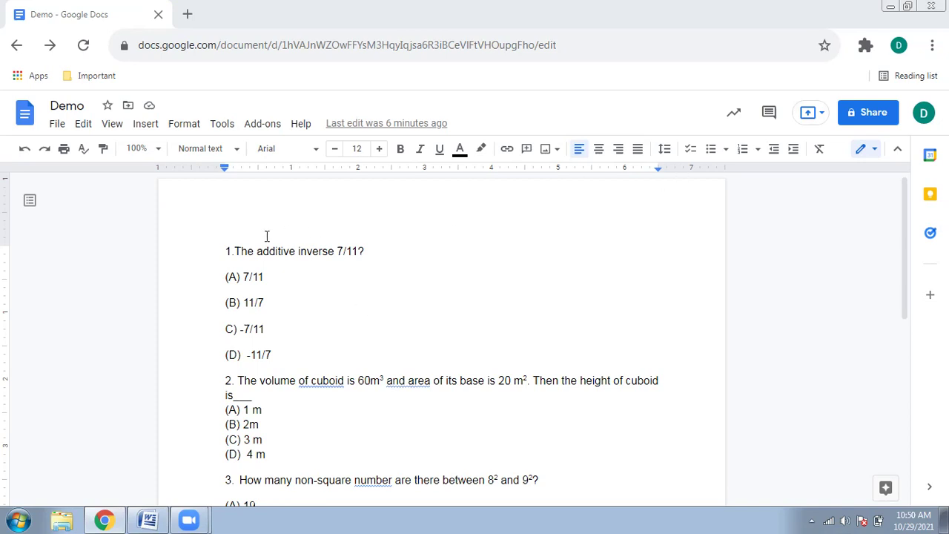
- Add 'Name' and 'Class' lines above question 1 of the quiz
click(214, 251)
key(Return)
key(Up)
text(Naame)
key(BackSpace)
key(BackSpace)
key(BackSpace)
text(me)
key(Return)
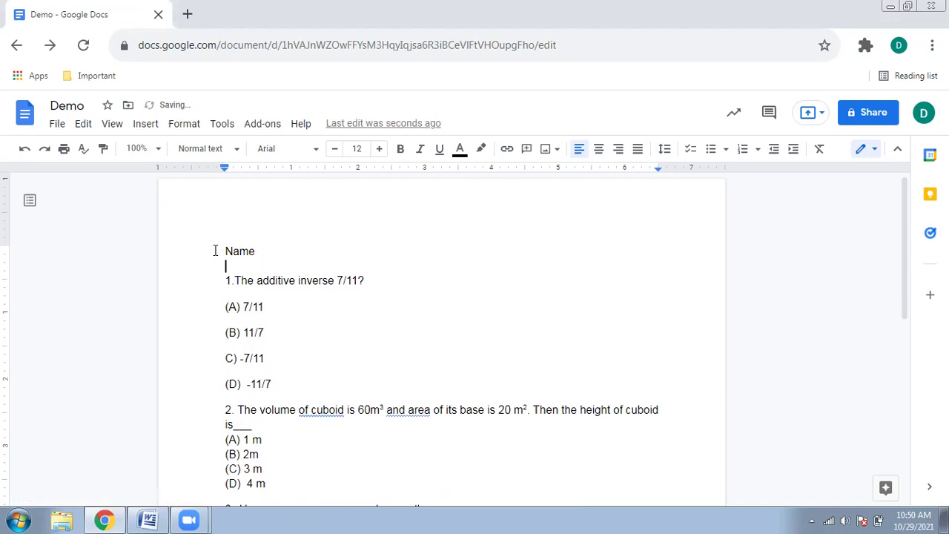
text(Class)
key(Return)
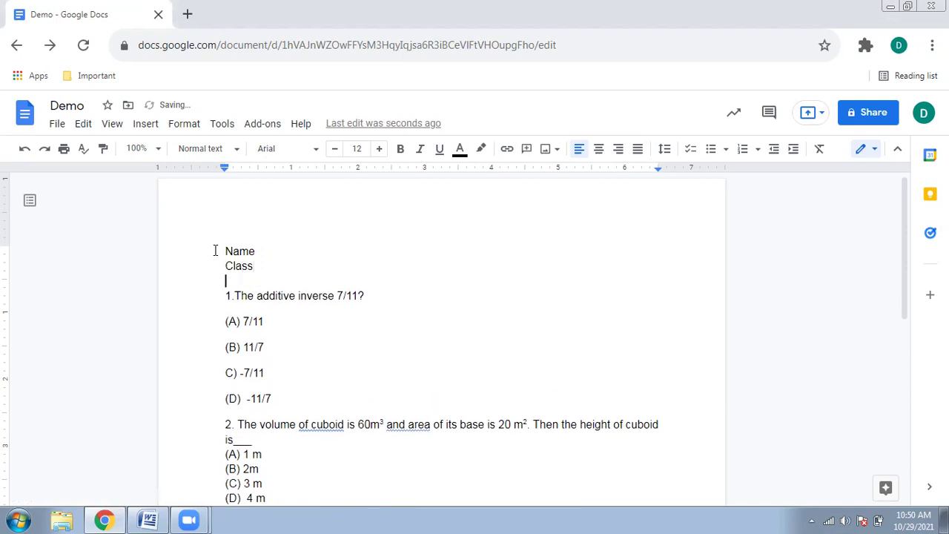
- Add 'Roll no' and 'Part A' lines below Class to complete the header
text(Rool)
key(BackSpace)
key(BackSpace)
text(ll no)
key(Return)
text((A))
key(BackSpace)
key(BackSpace)
key(BackSpace)
text(par)
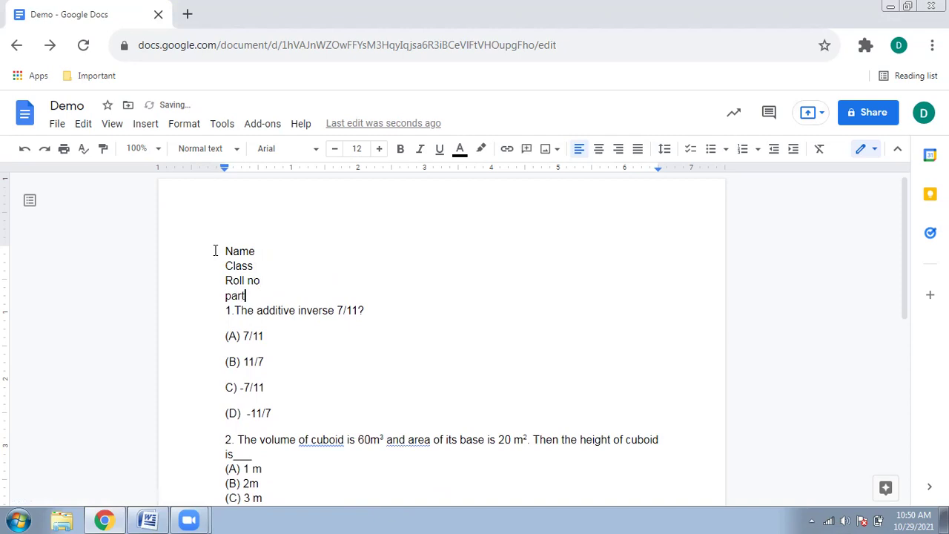
text(t A)
key(Left)
key(Right)
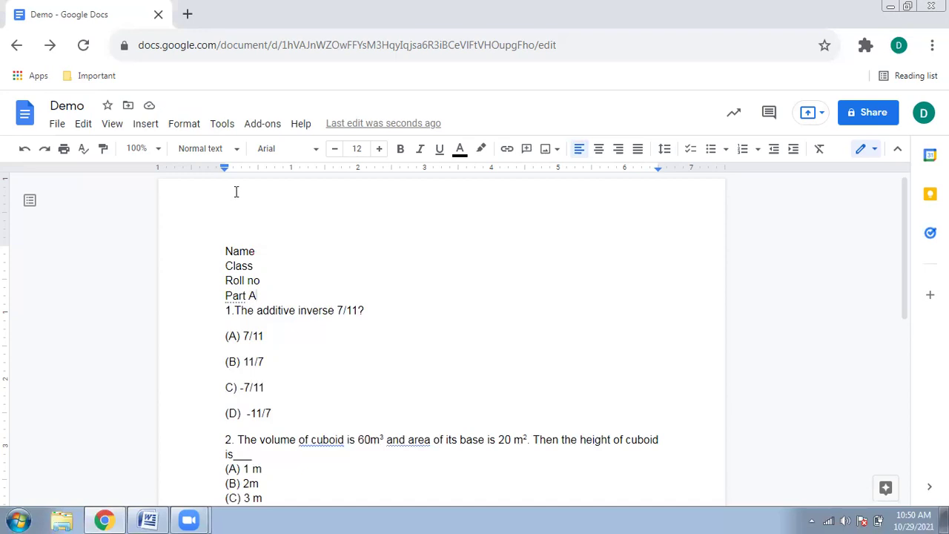
click(272, 124)
mouse_move(292, 185)
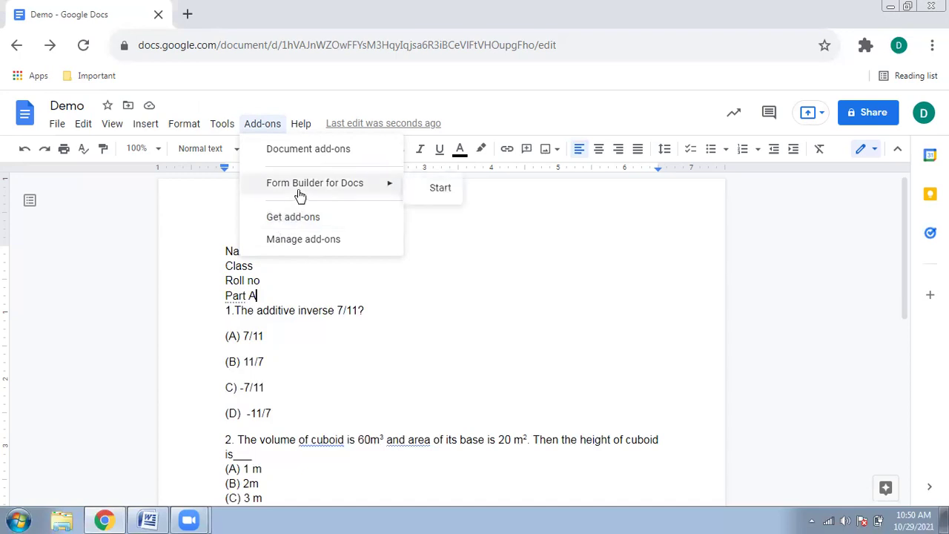
click(296, 297)
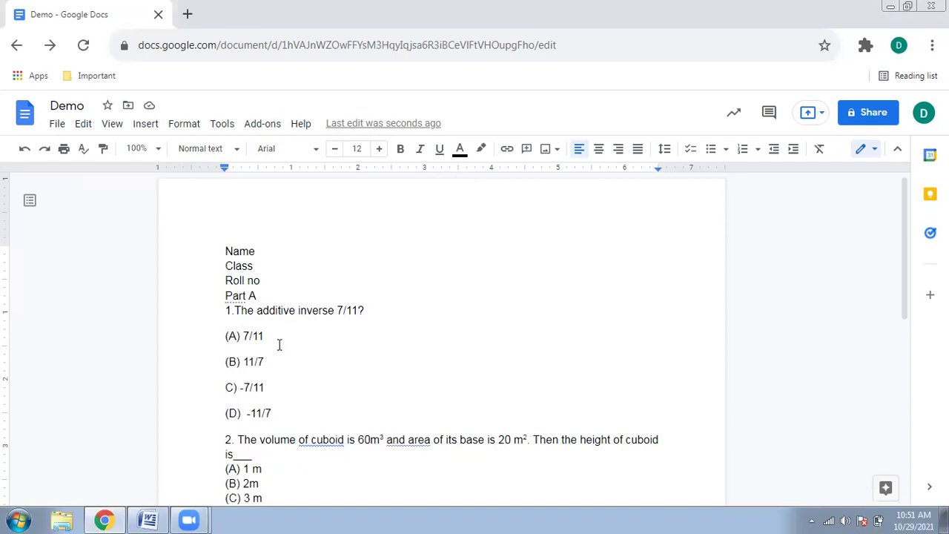
- Turn the (A)–(D) answer options of questions 1, 2 and 3 into bulleted lists
drag(224, 336, 277, 413)
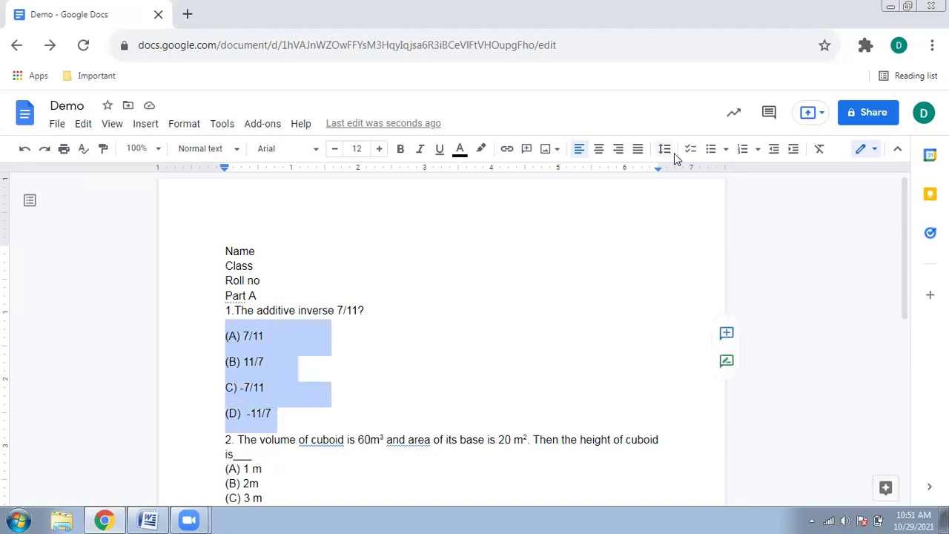
click(710, 150)
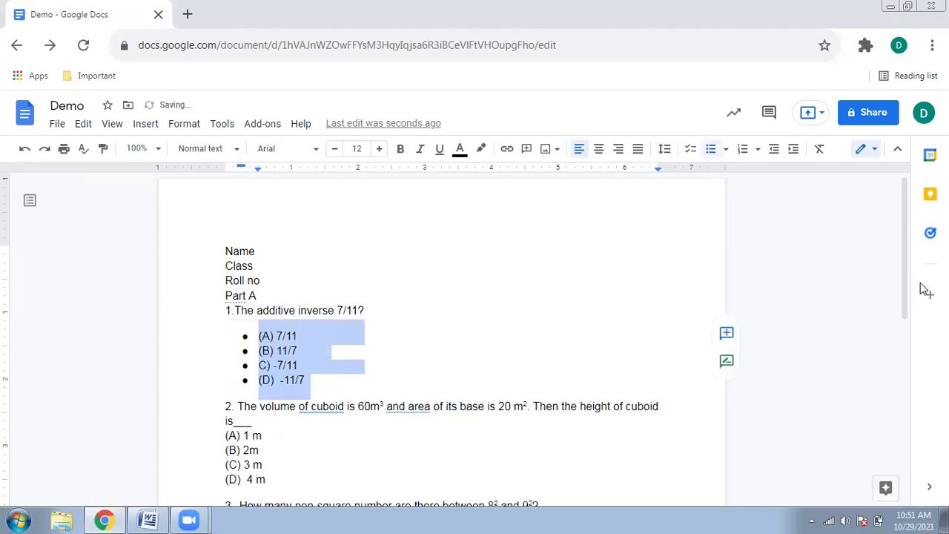
drag(905, 287, 905, 350)
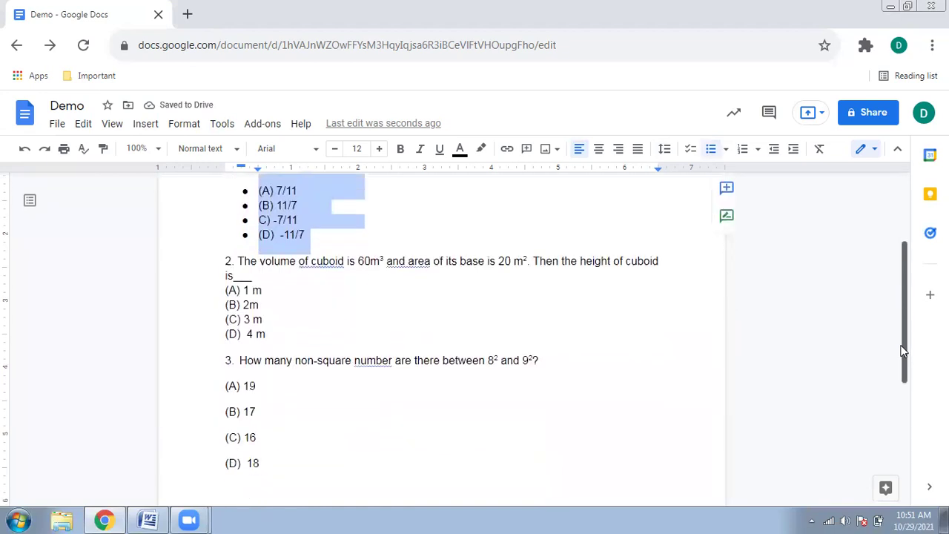
click(227, 292)
drag(226, 291, 265, 334)
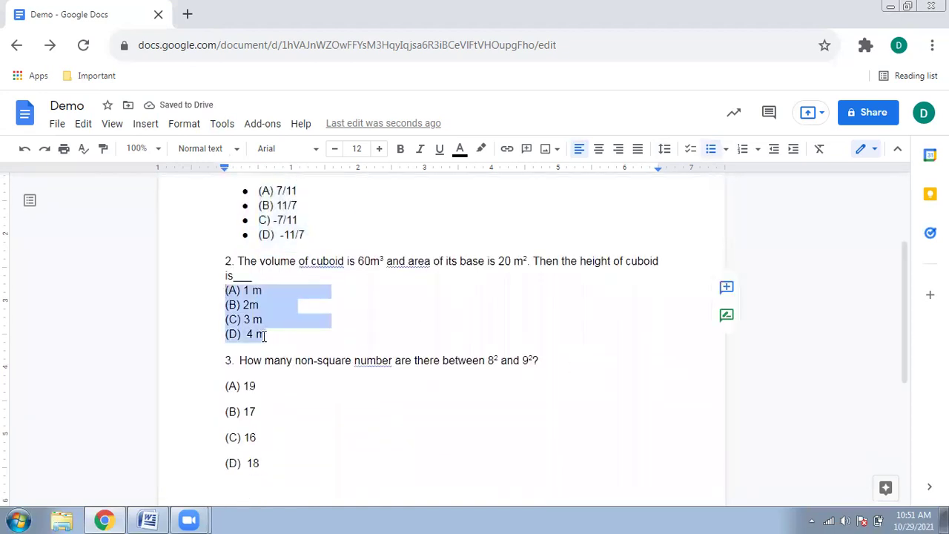
click(710, 152)
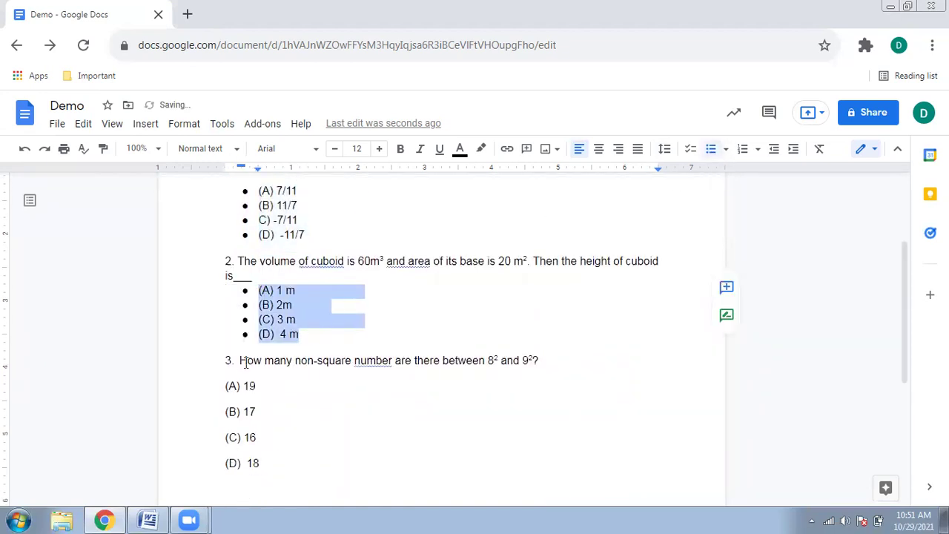
drag(226, 384, 265, 464)
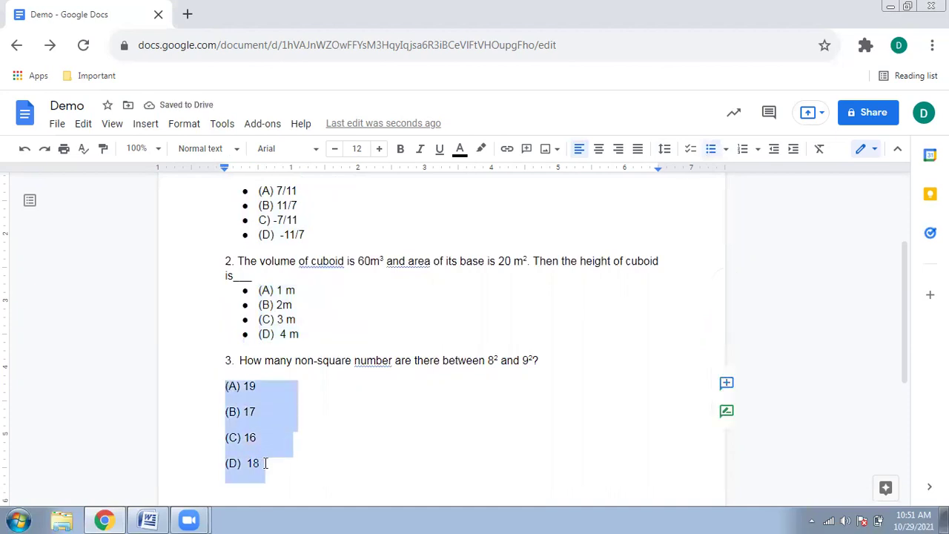
click(710, 151)
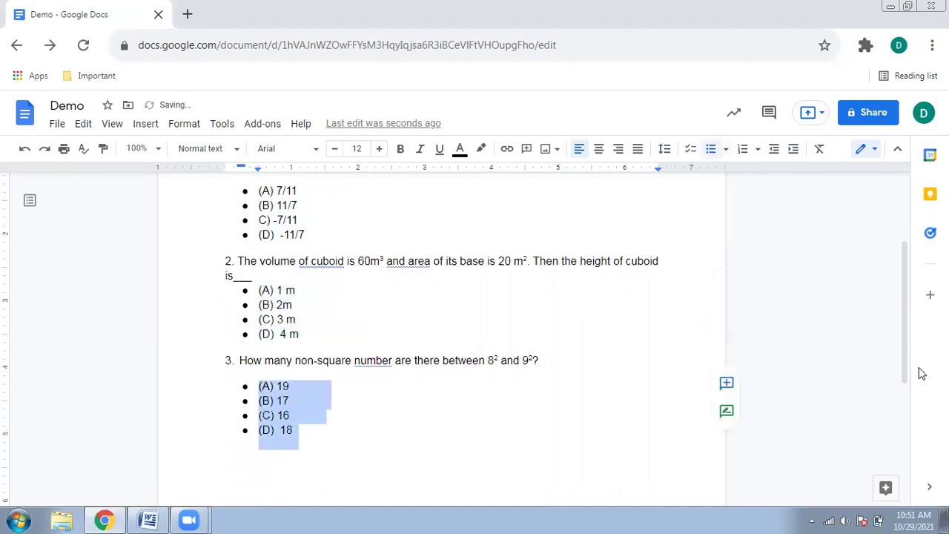
drag(906, 356, 906, 317)
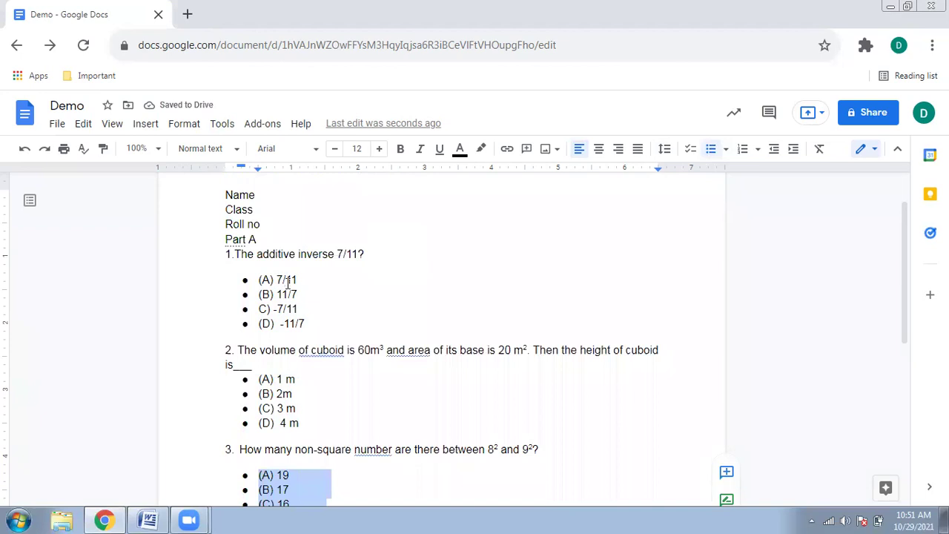
drag(297, 295, 255, 307)
- Bold the correct answers C) -7/11, (C) 3 m and (C) 16 with Ctrl+B
key(ctrl+b)
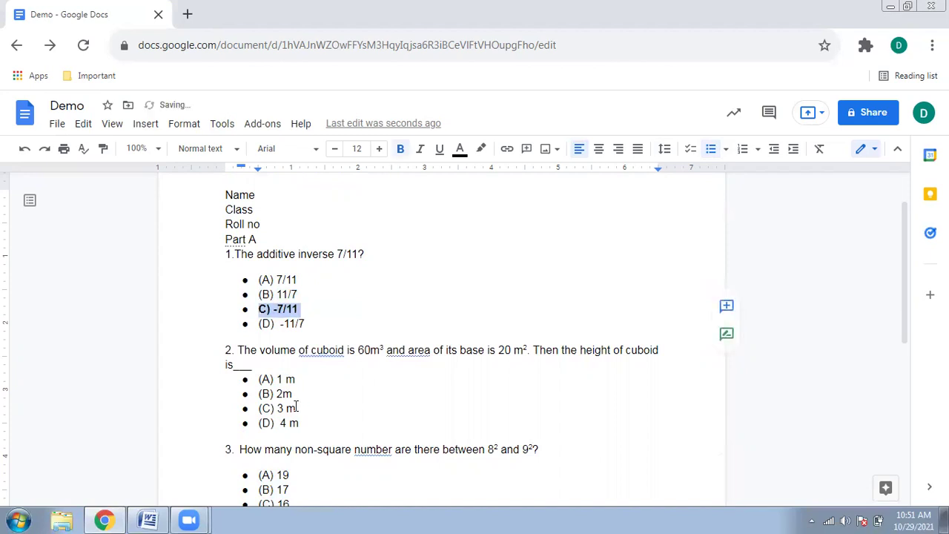
drag(297, 409, 256, 410)
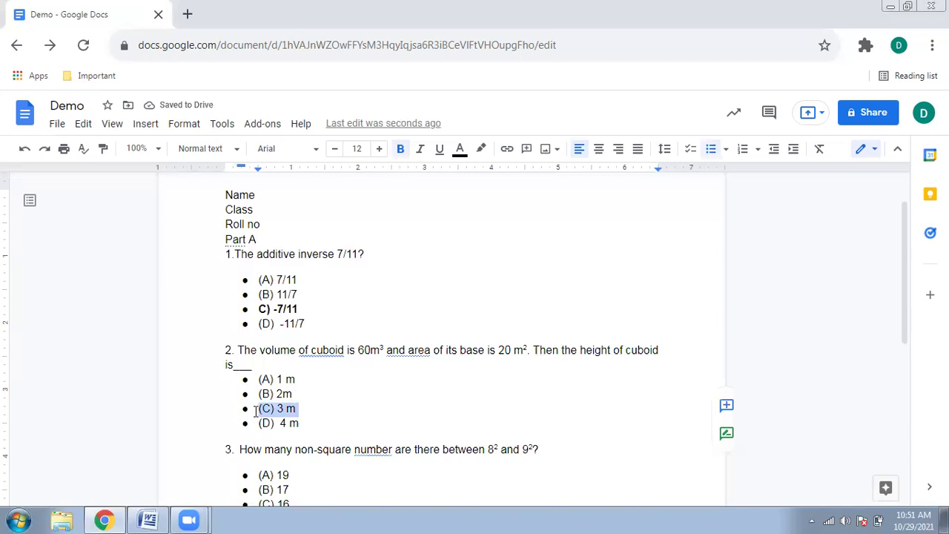
key(ctrl+b)
scroll(255, 410, down, 1)
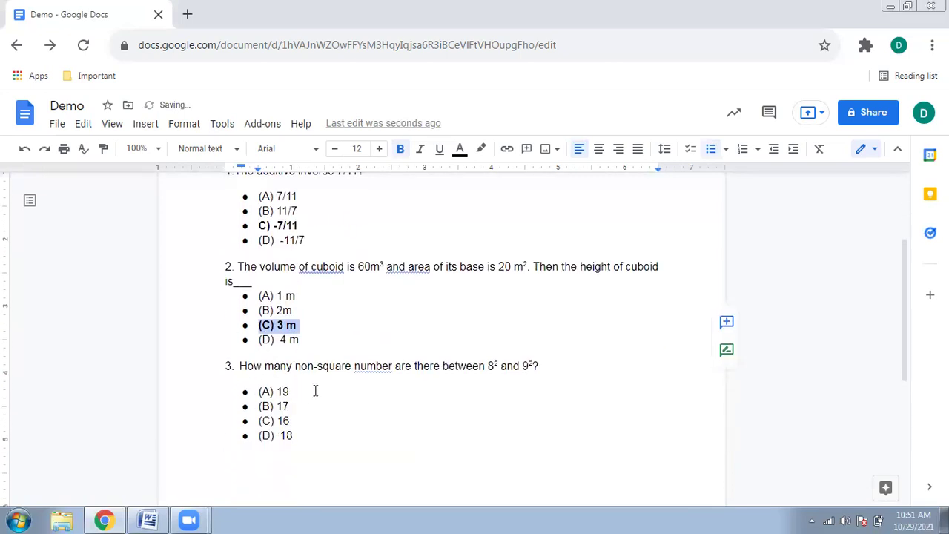
drag(299, 421, 258, 422)
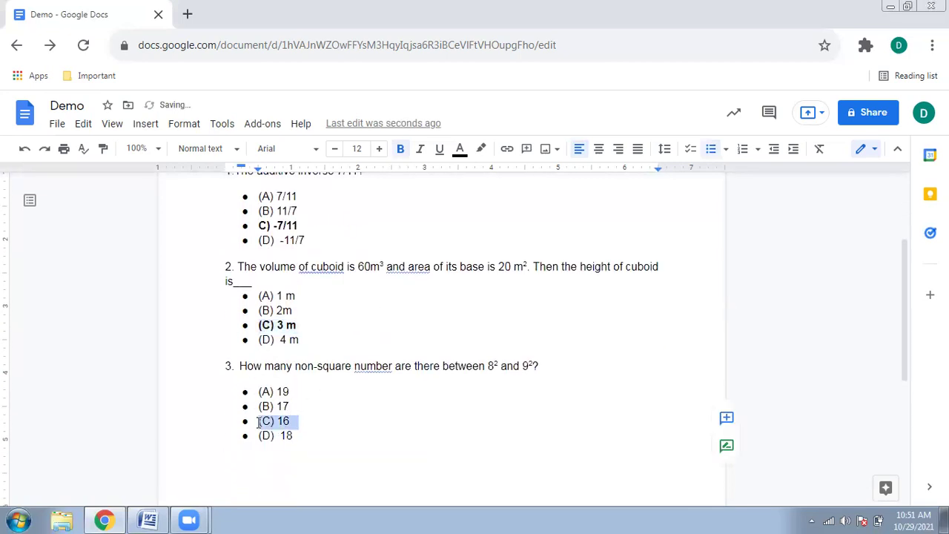
key(ctrl+b)
scroll(394, 411, up, 2)
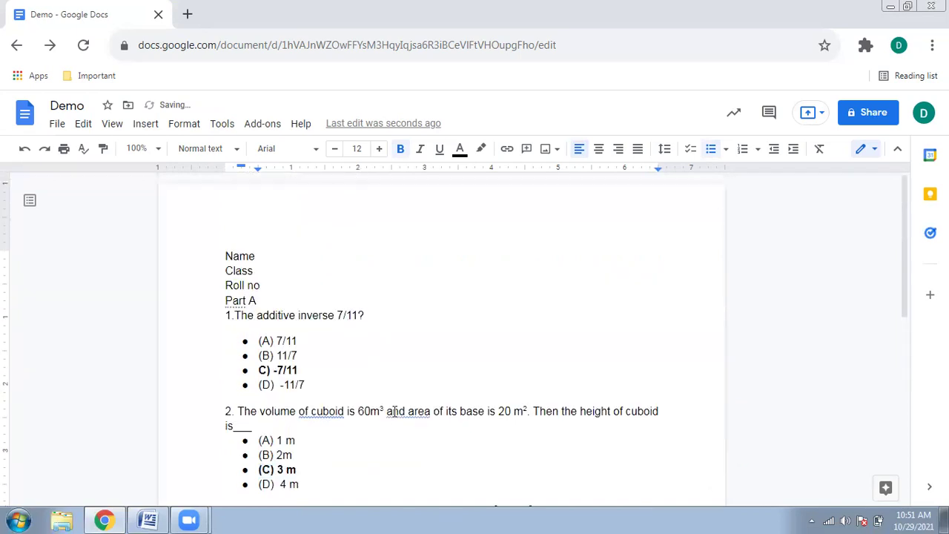
scroll(394, 411, down, 1)
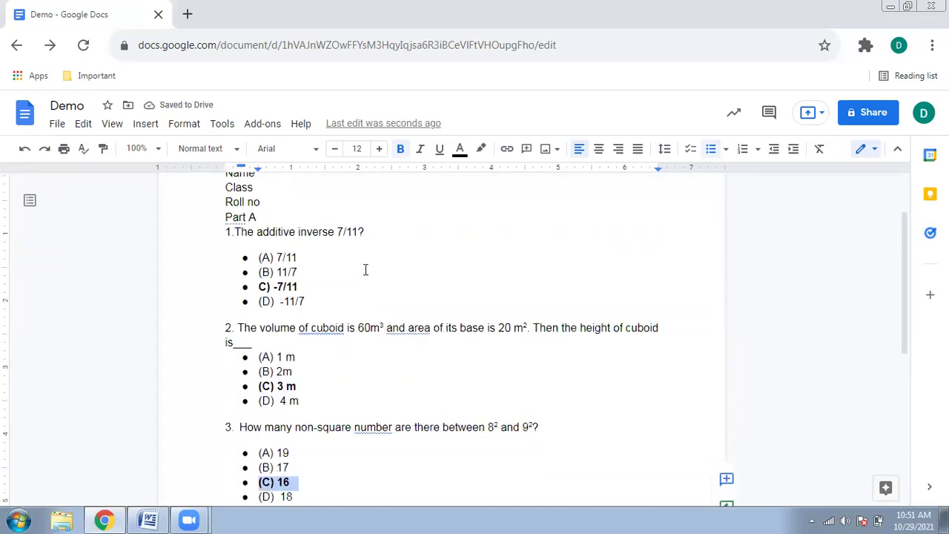
click(222, 126)
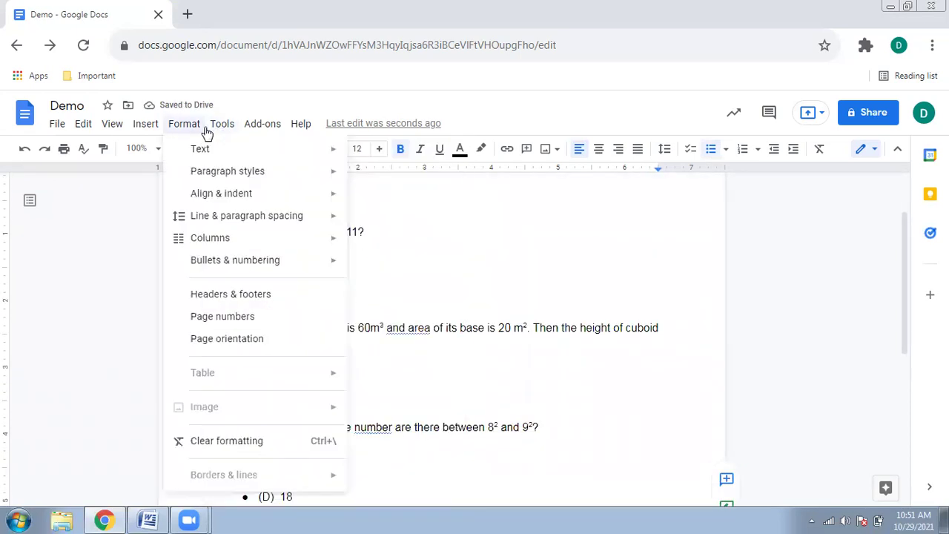
- Launch the Form Builder for Docs add-on from the Add-ons menu
mouse_move(318, 182)
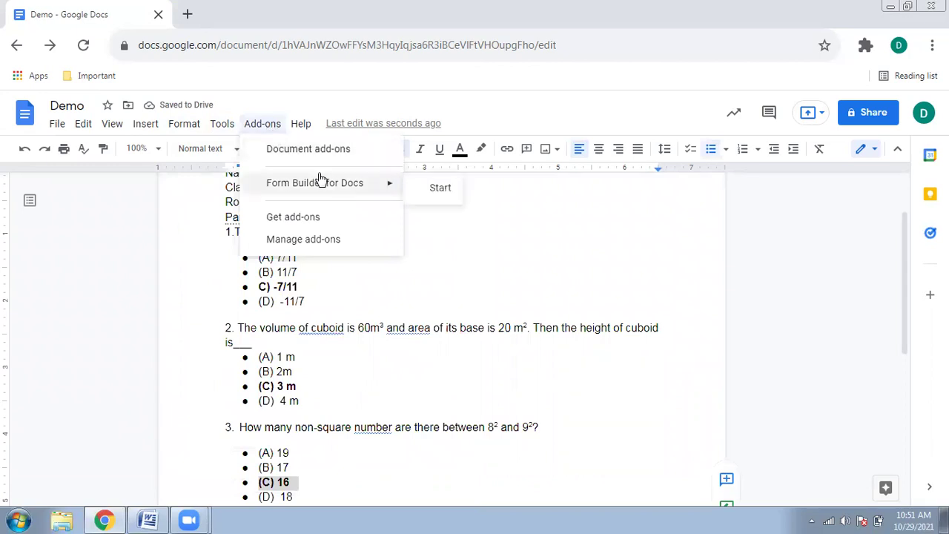
click(417, 191)
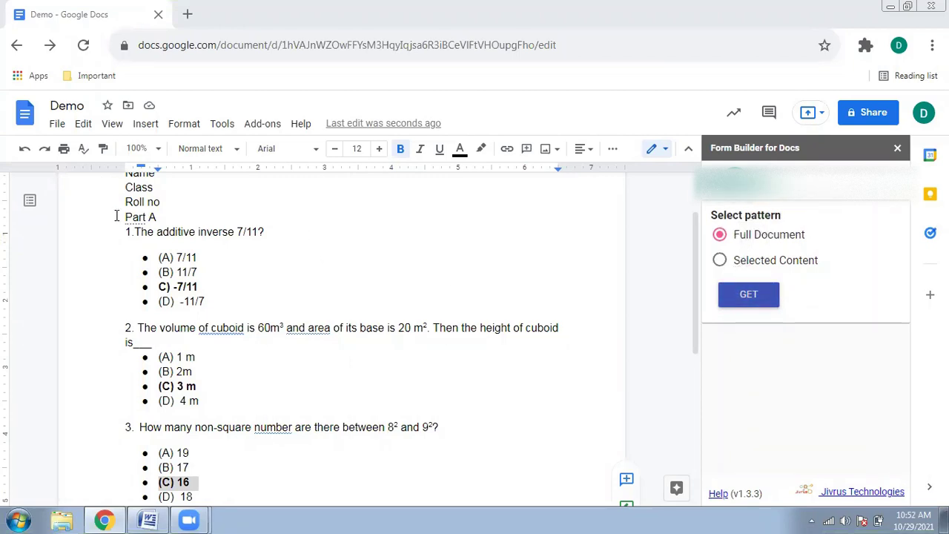
- Fetch the document's Name, Class, Roll no, Part A and question fields with GET
click(765, 309)
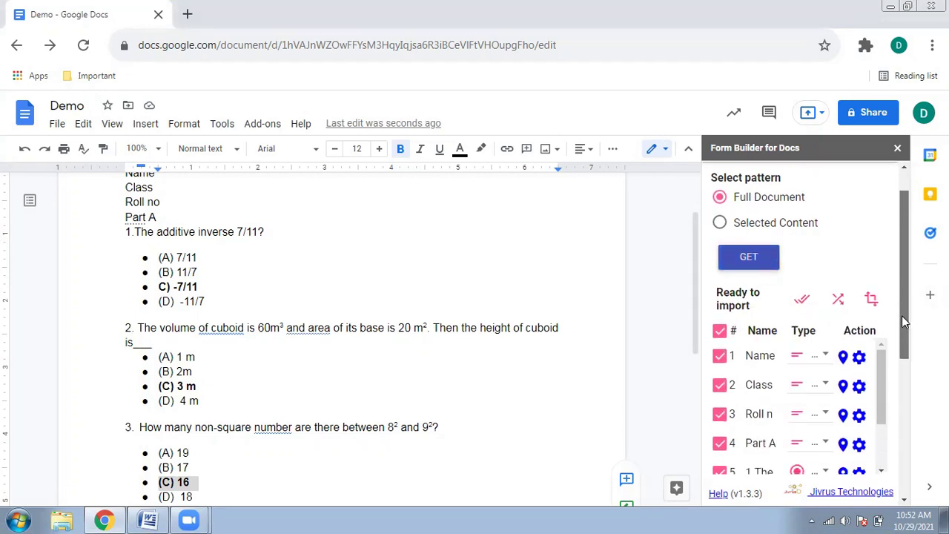
scroll(902, 319, down, 1)
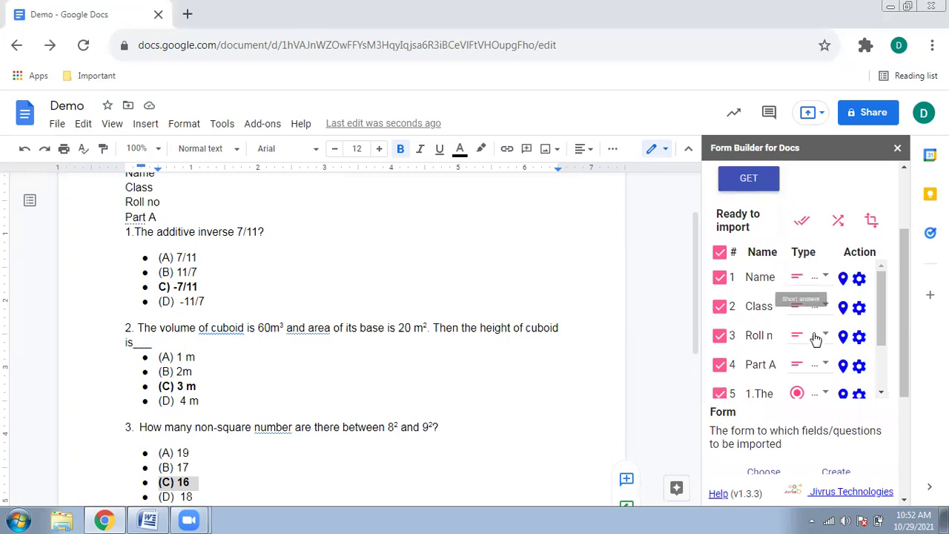
- Change the Part A row's field type to Section in the import list
drag(908, 278, 909, 304)
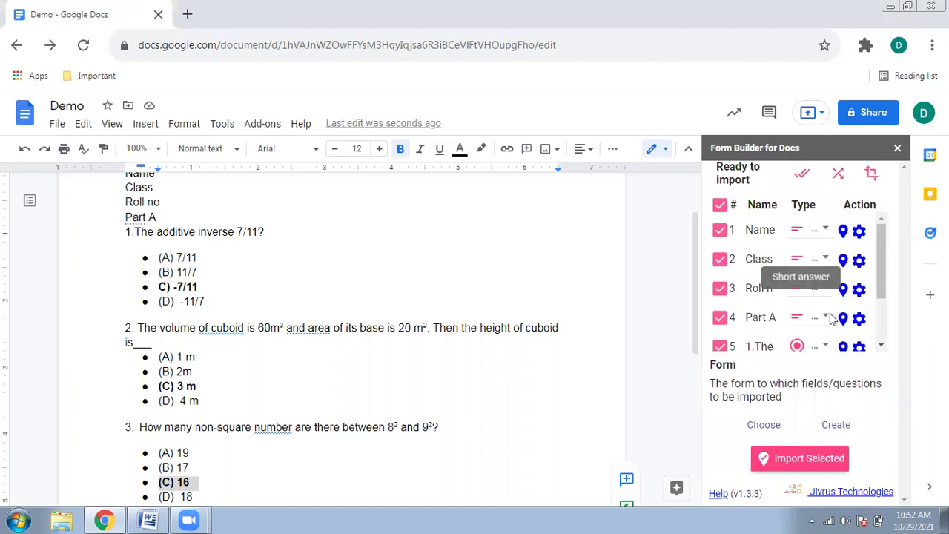
click(815, 287)
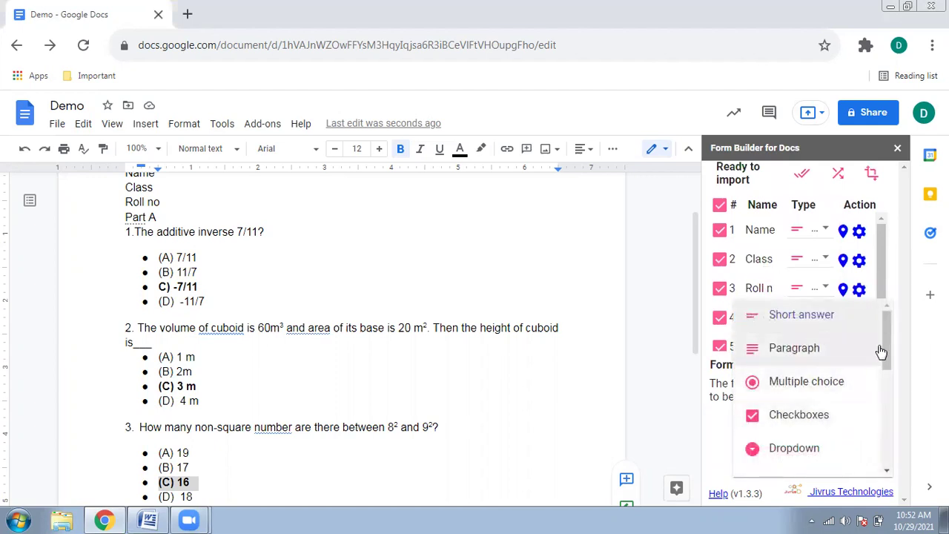
scroll(882, 346, down, 1)
drag(882, 346, 884, 443)
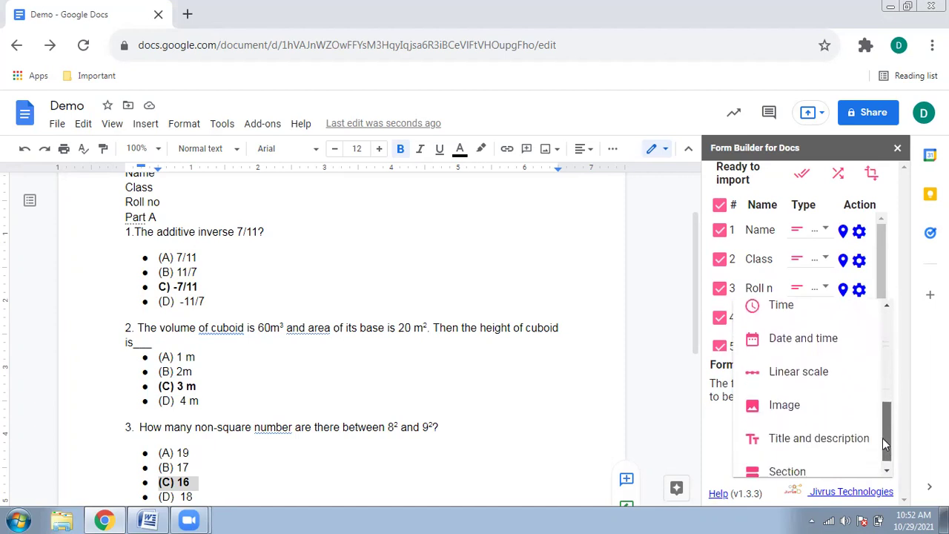
click(830, 463)
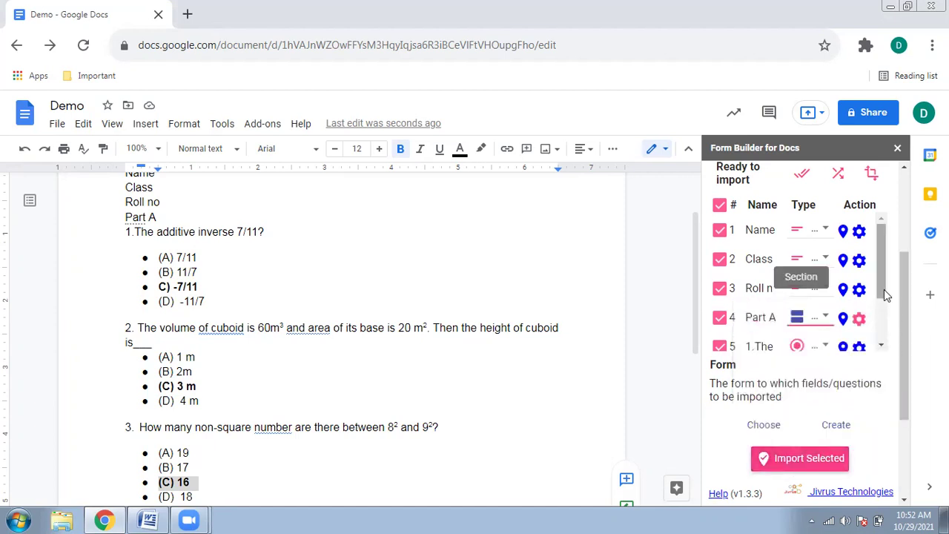
drag(881, 286, 882, 328)
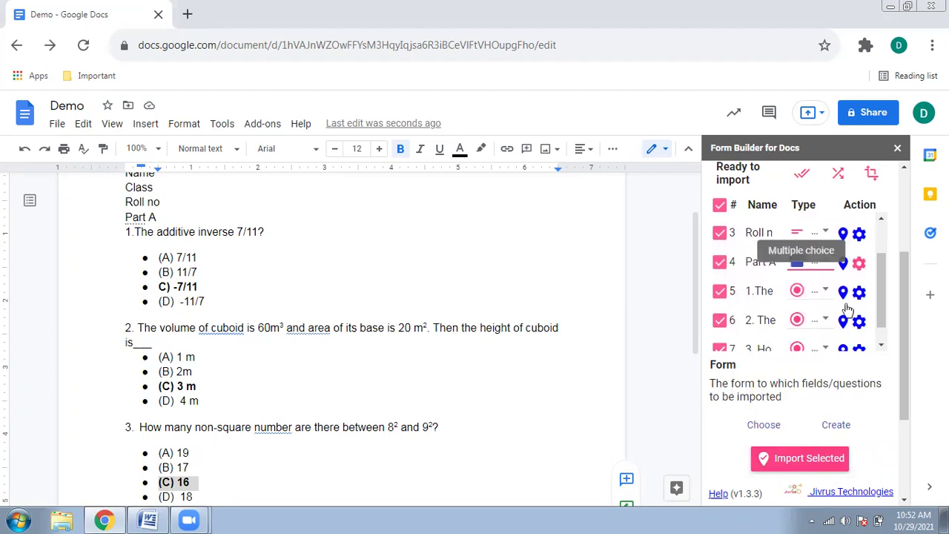
drag(877, 289, 877, 305)
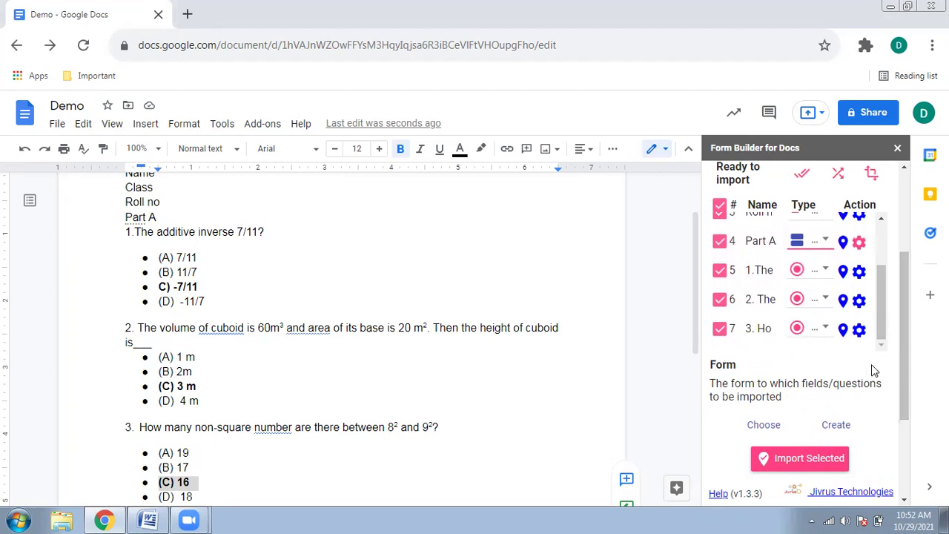
scroll(873, 370, down, 2)
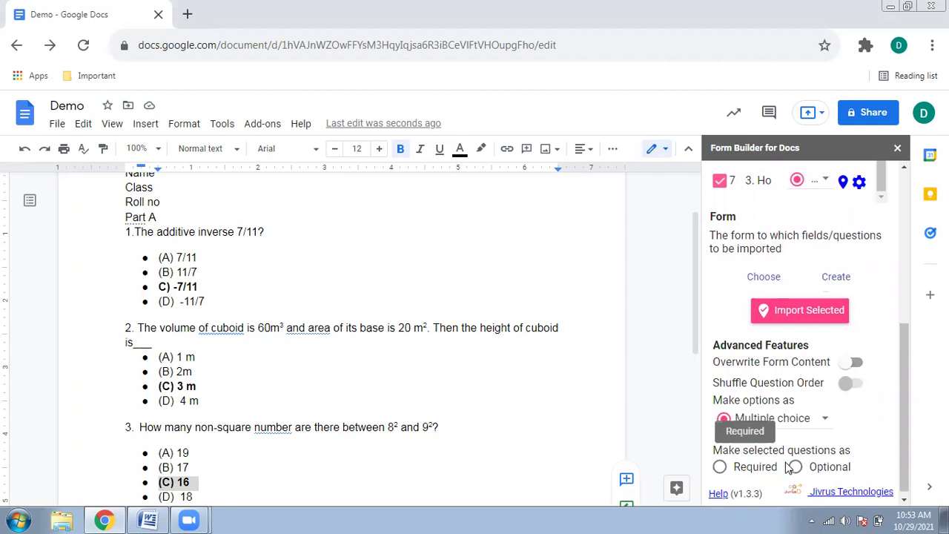
- Mark the imported questions Required and attempt Import Selected, prompting for a destination form
click(720, 468)
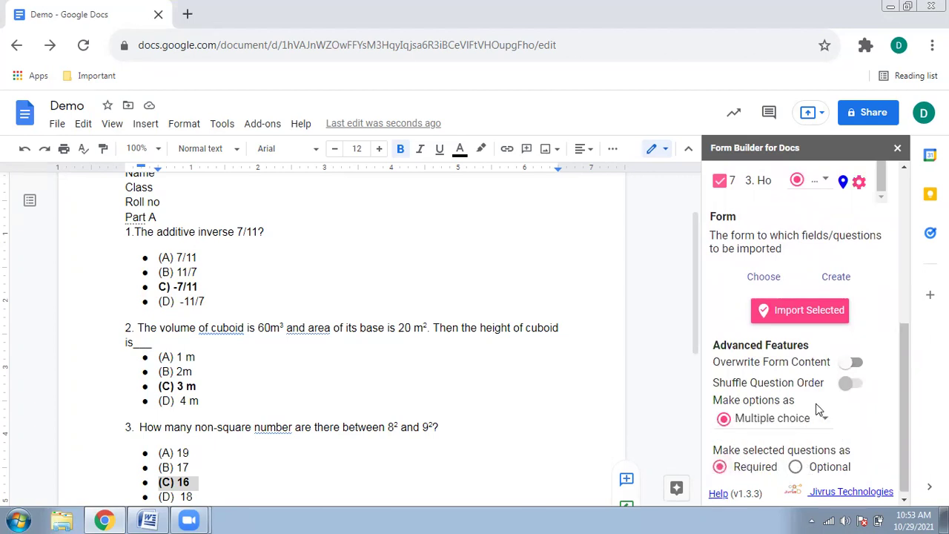
scroll(839, 409, up, 3)
scroll(876, 390, down, 3)
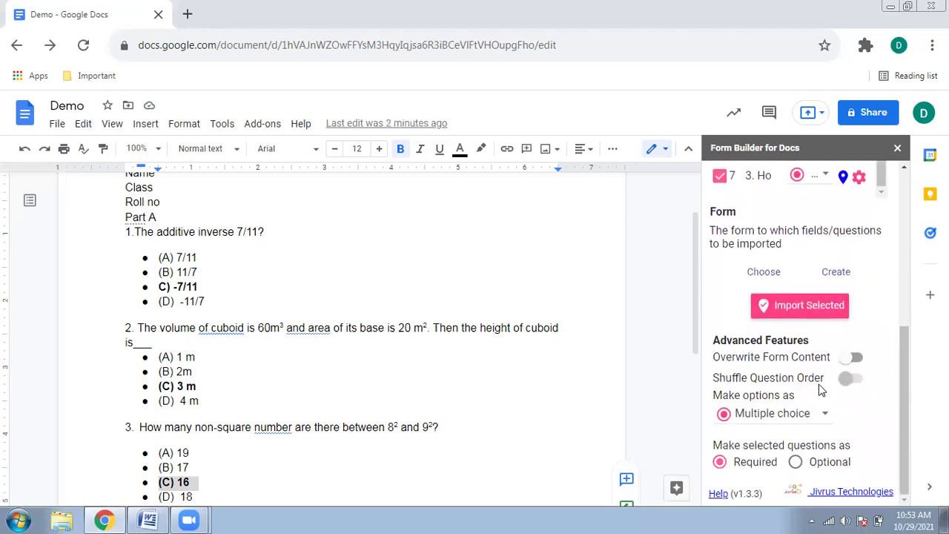
scroll(821, 391, up, 2)
scroll(820, 391, down, 2)
scroll(821, 390, up, 2)
click(797, 384)
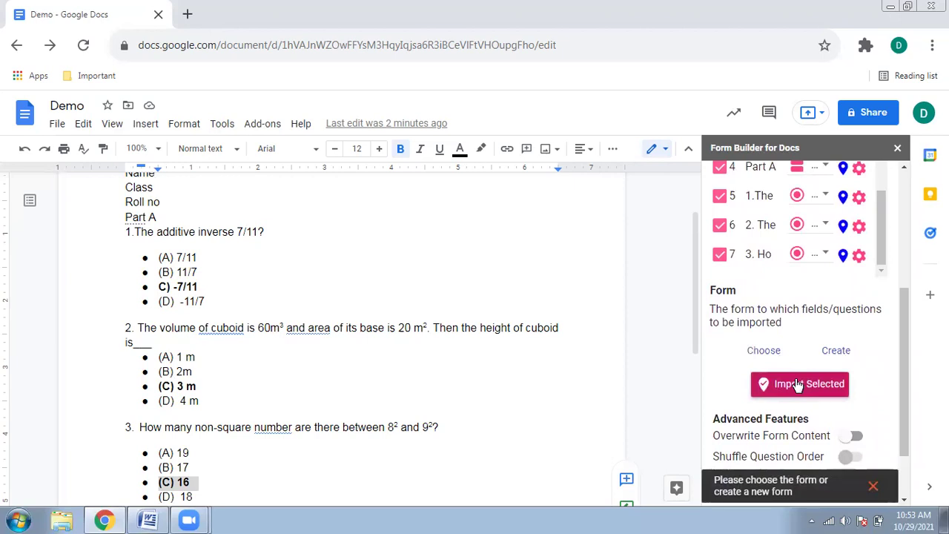
scroll(797, 384, down, 2)
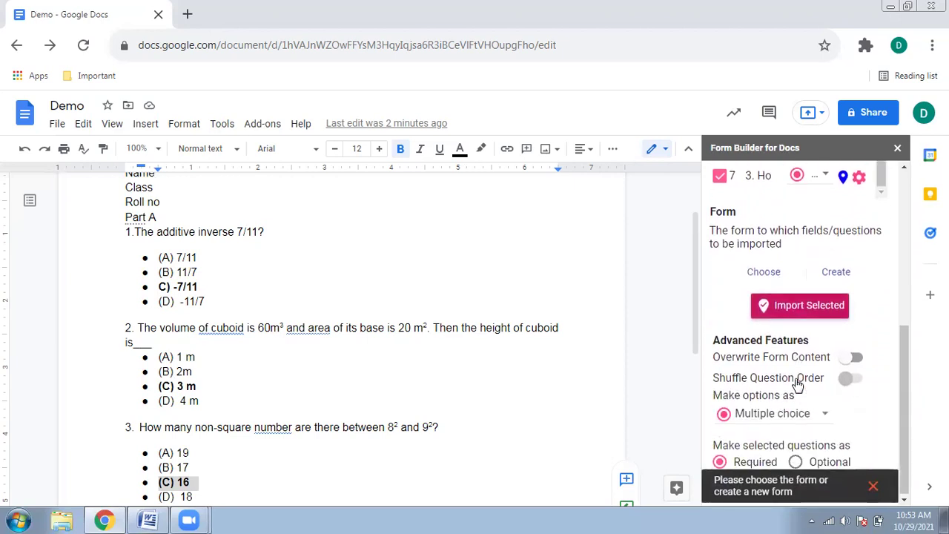
- Create a destination form named 'New Form' and open it in a new tab
click(836, 272)
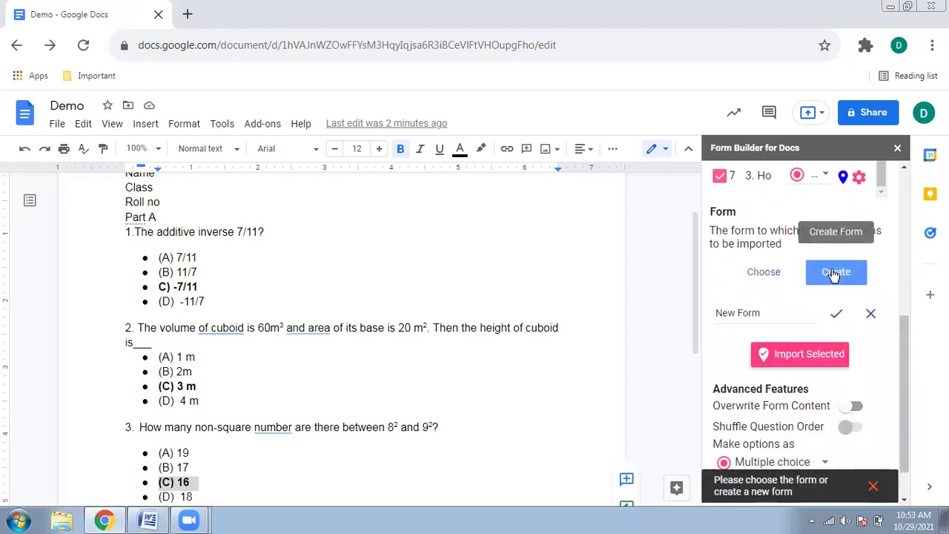
triple_click(753, 314)
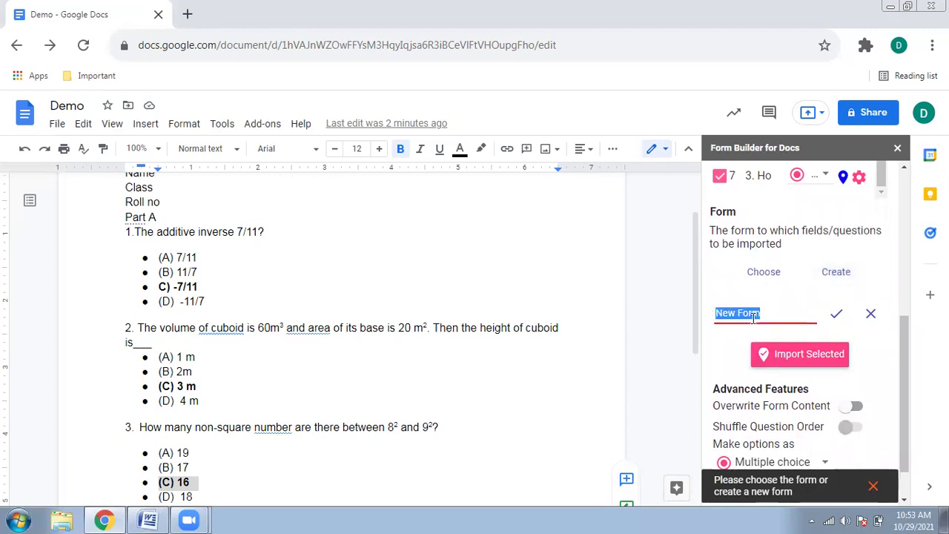
scroll(753, 315, down, 1)
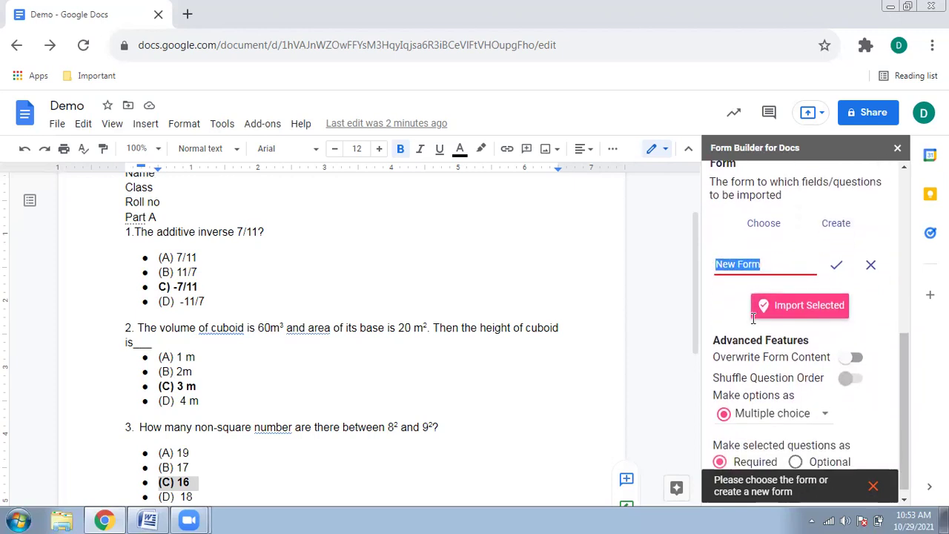
click(793, 321)
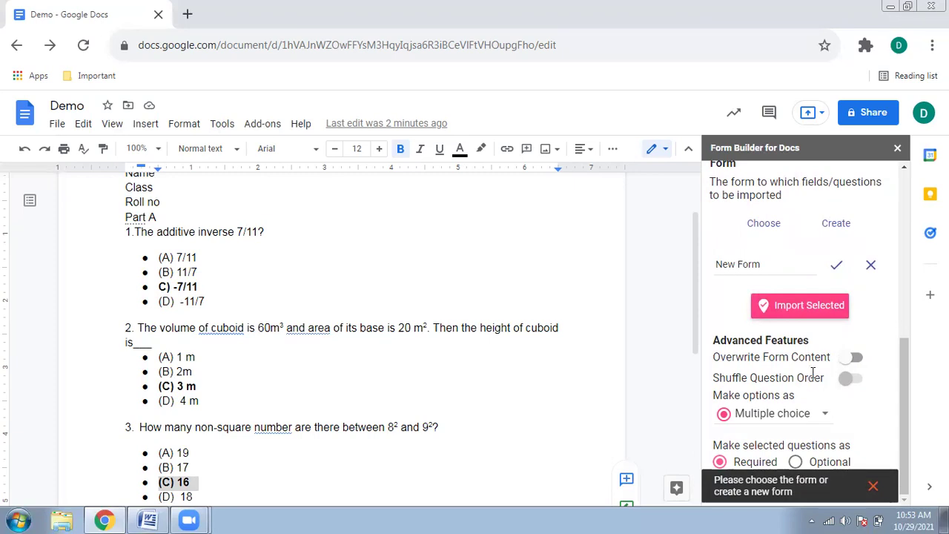
scroll(813, 373, up, 8)
scroll(813, 373, down, 6)
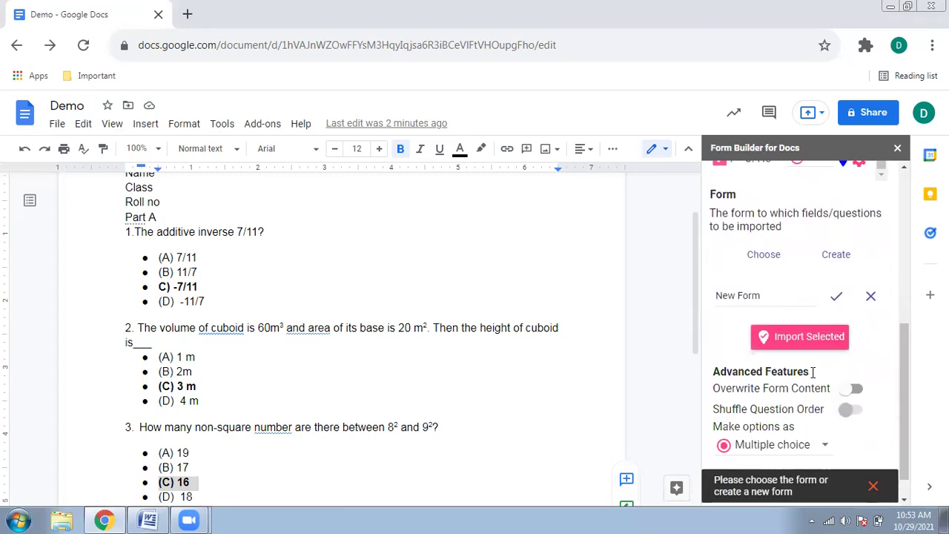
scroll(814, 373, down, 1)
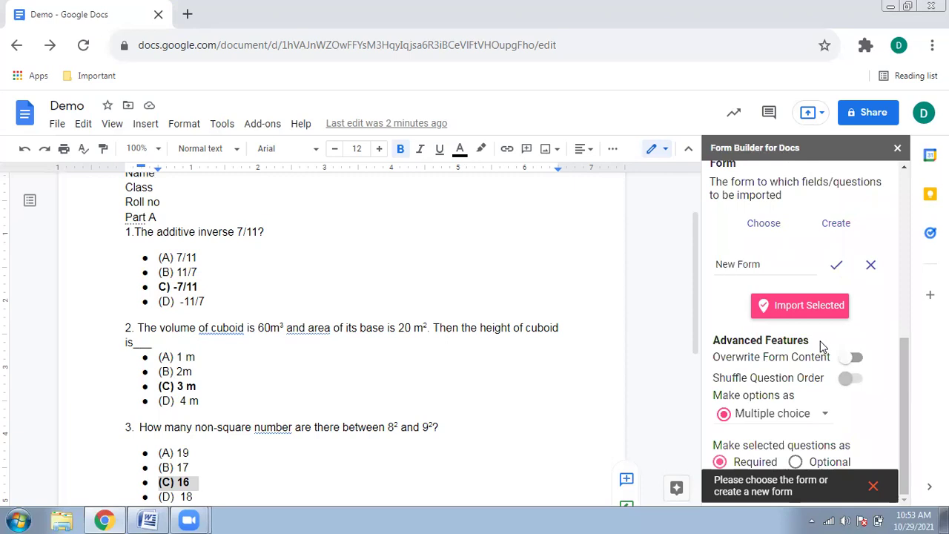
click(839, 272)
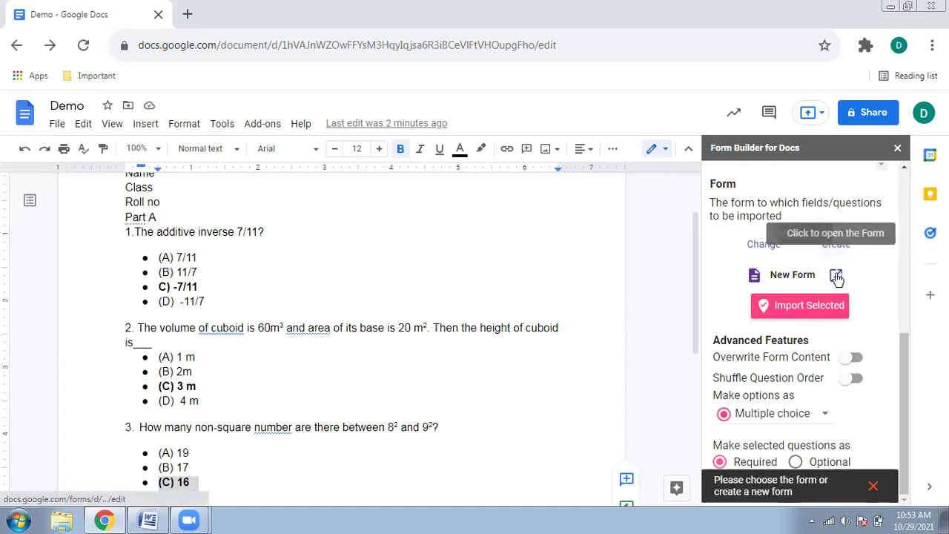
click(836, 276)
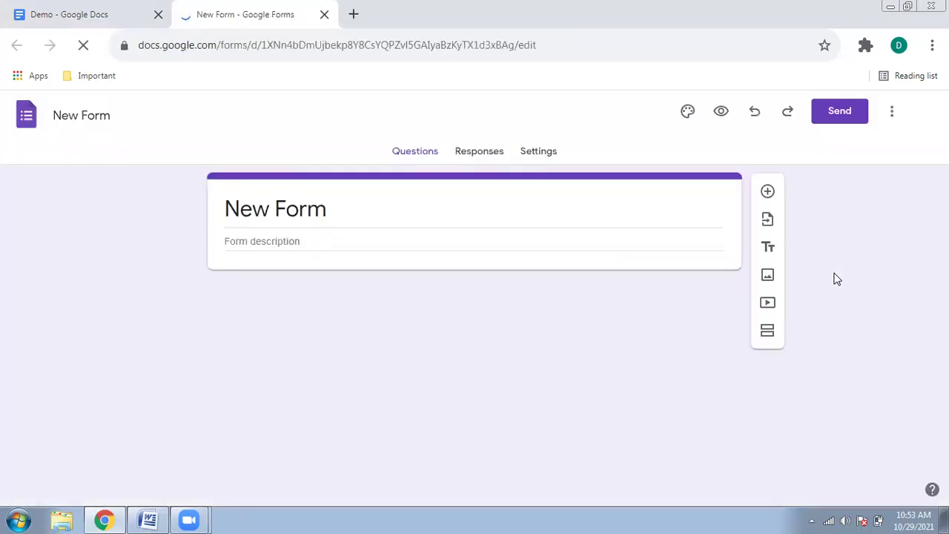
- Inspect the new form's title card and the imported Name field
click(217, 204)
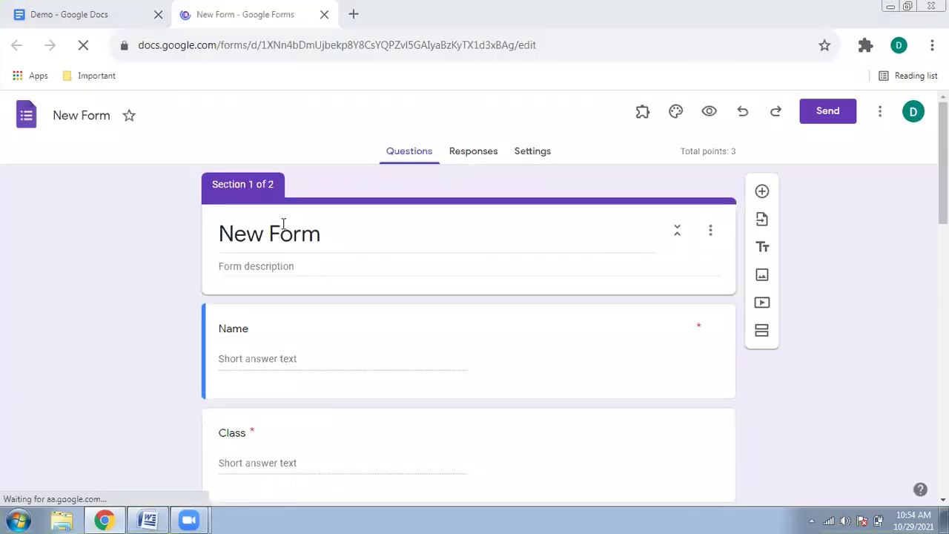
click(234, 347)
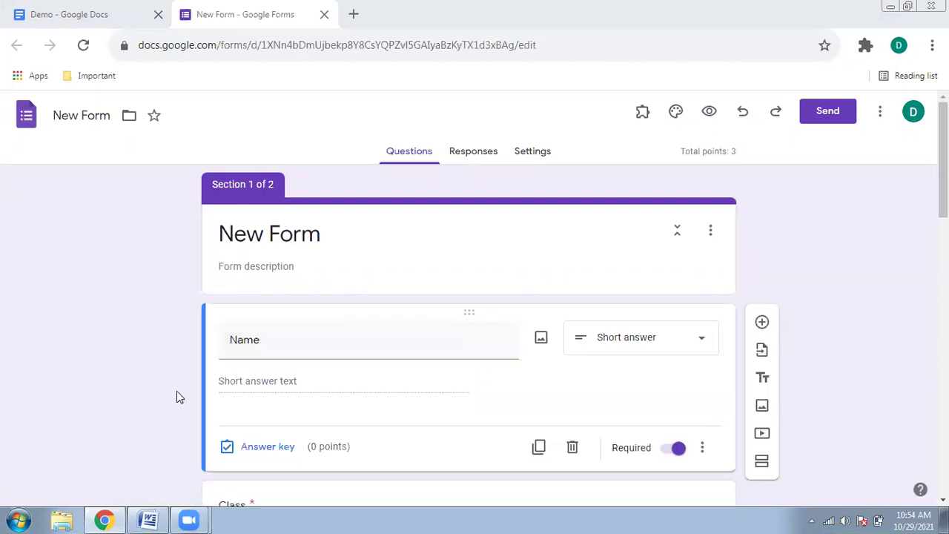
drag(942, 160, 943, 215)
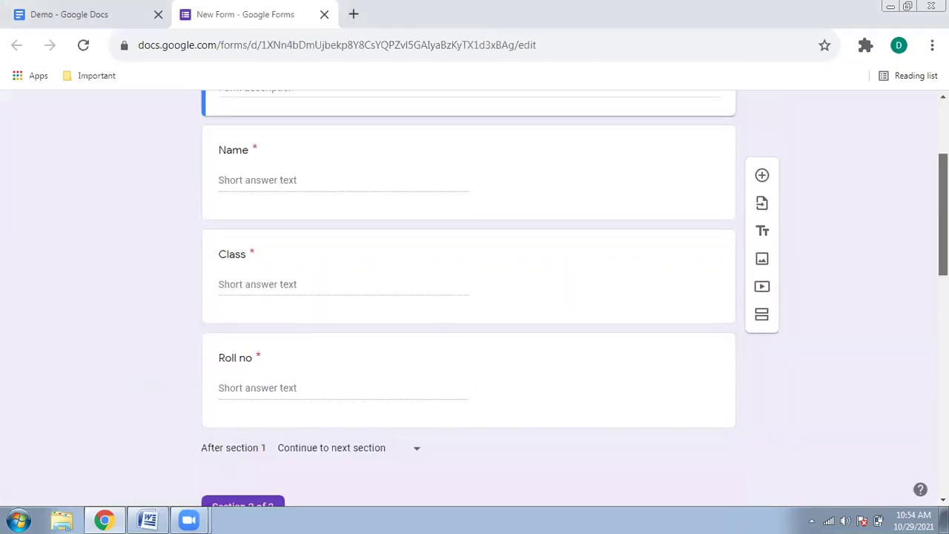
scroll(469, 296, up, 1)
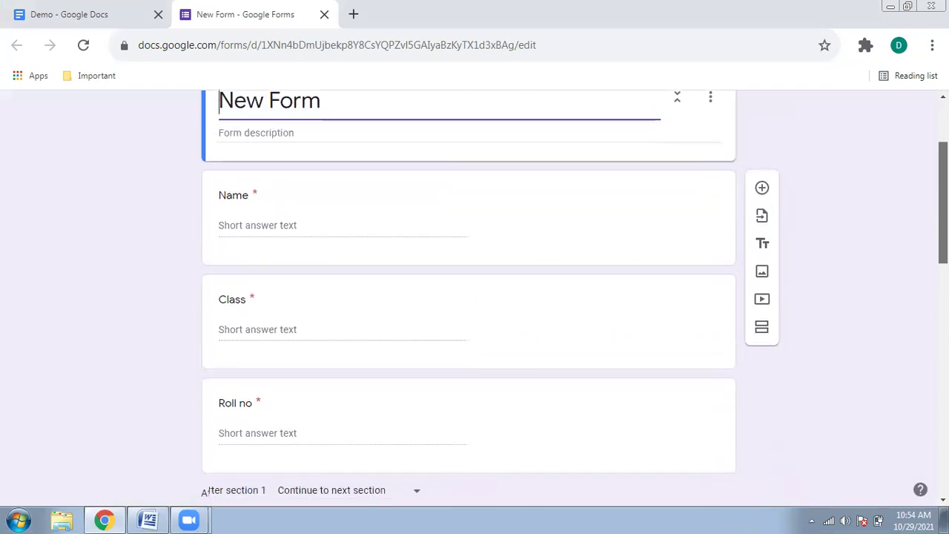
scroll(468, 297, down, 1)
scroll(468, 296, down, 1)
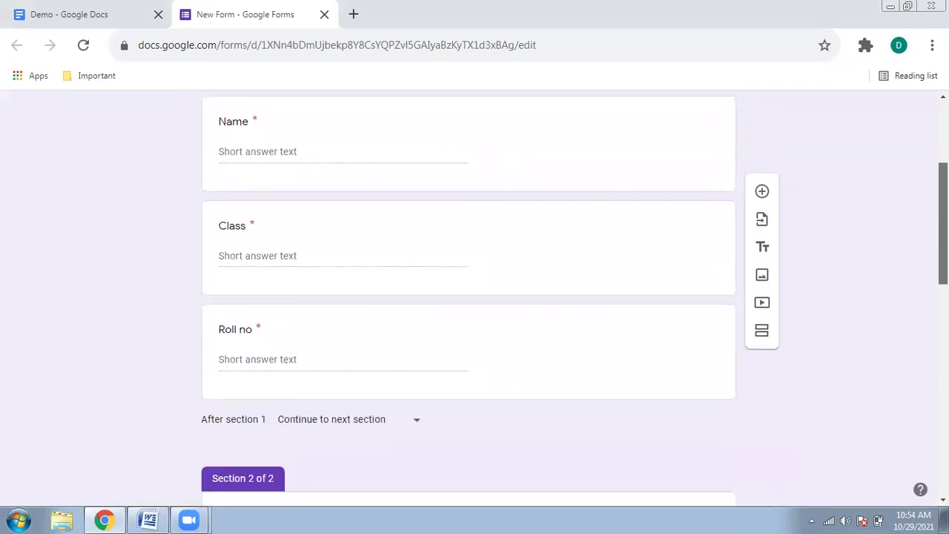
scroll(468, 297, down, 5)
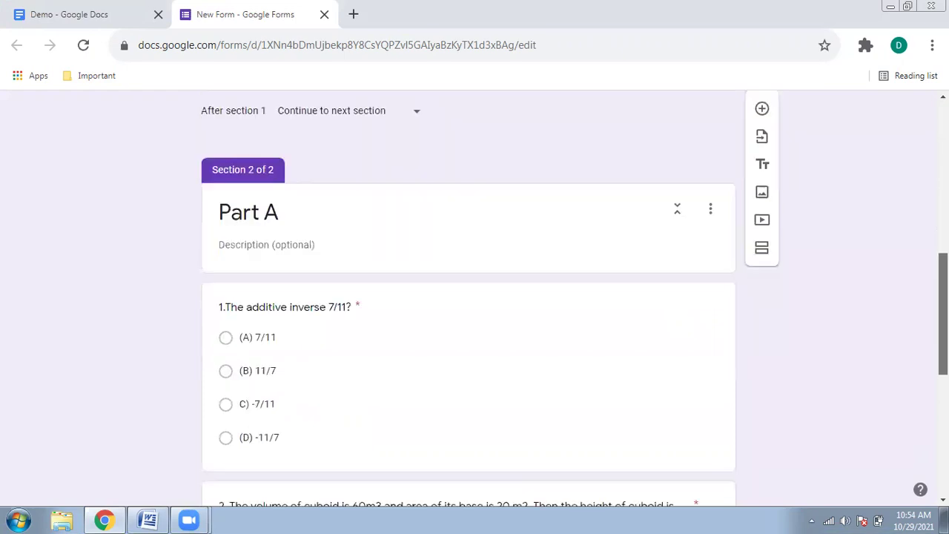
scroll(468, 296, down, 2)
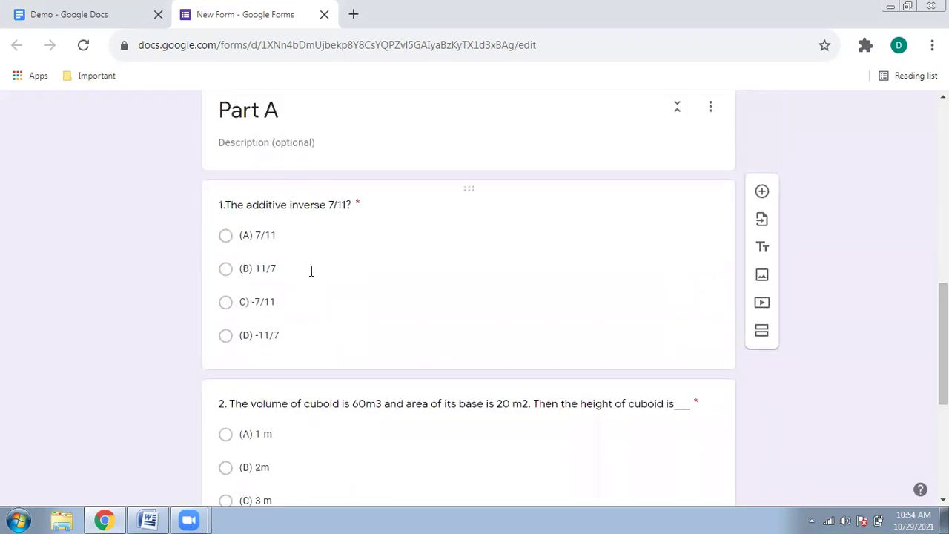
- Check the answer keys of questions 1, 2 and 3, ending on (C) 16
click(318, 298)
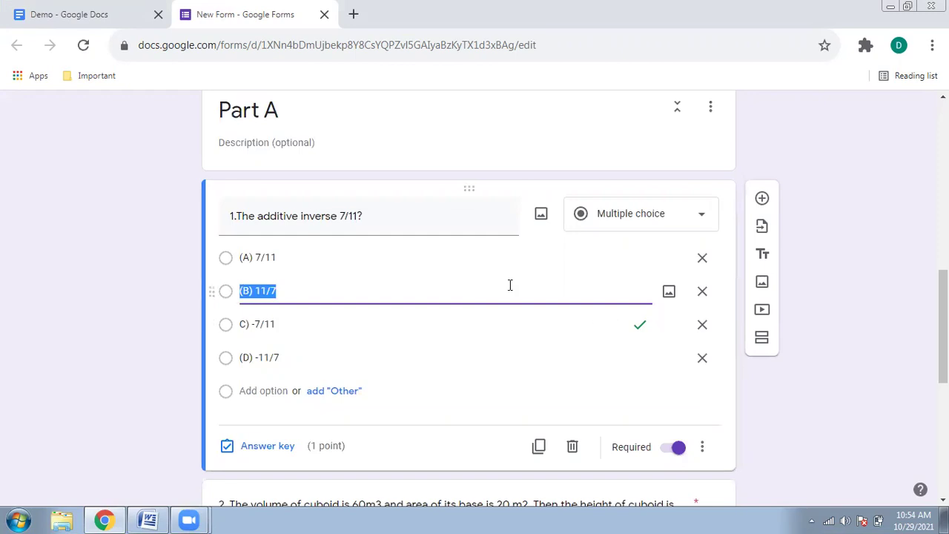
scroll(508, 284, down, 5)
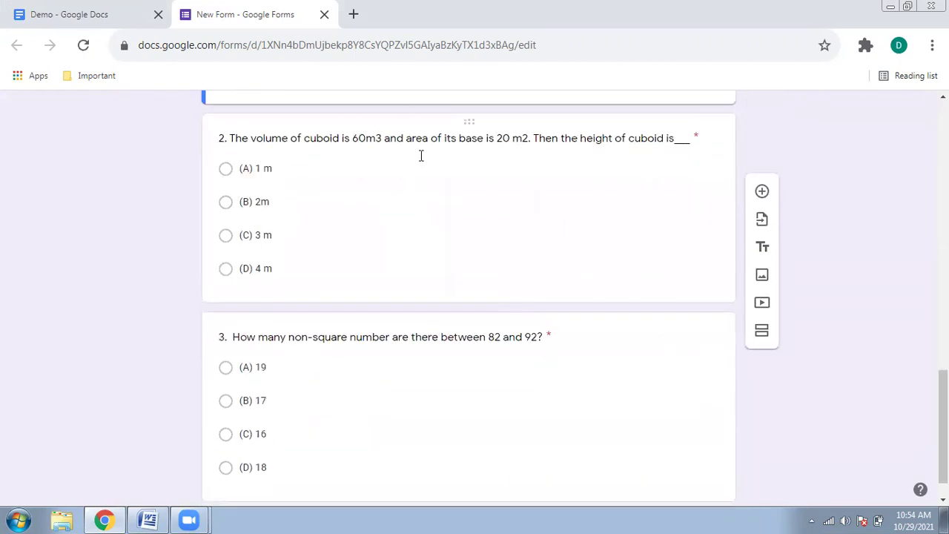
click(405, 195)
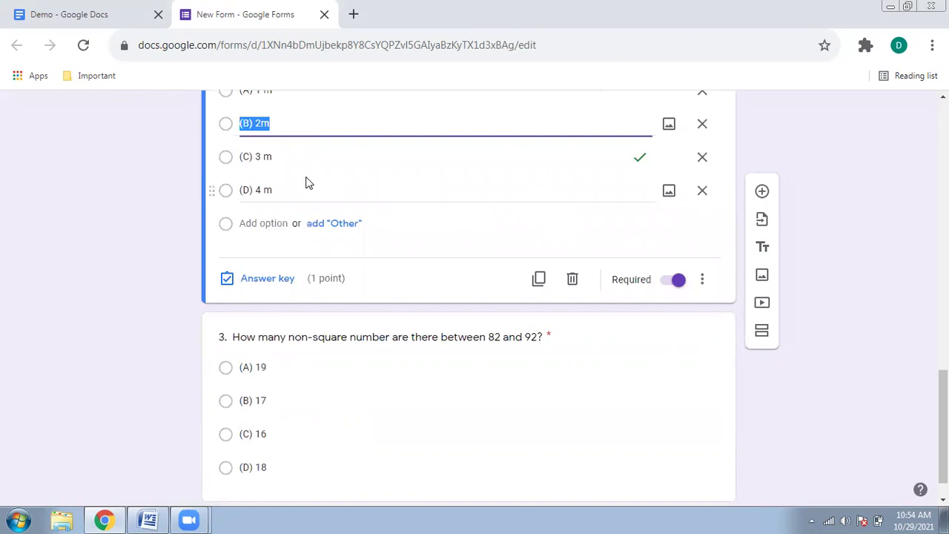
scroll(390, 182, down, 1)
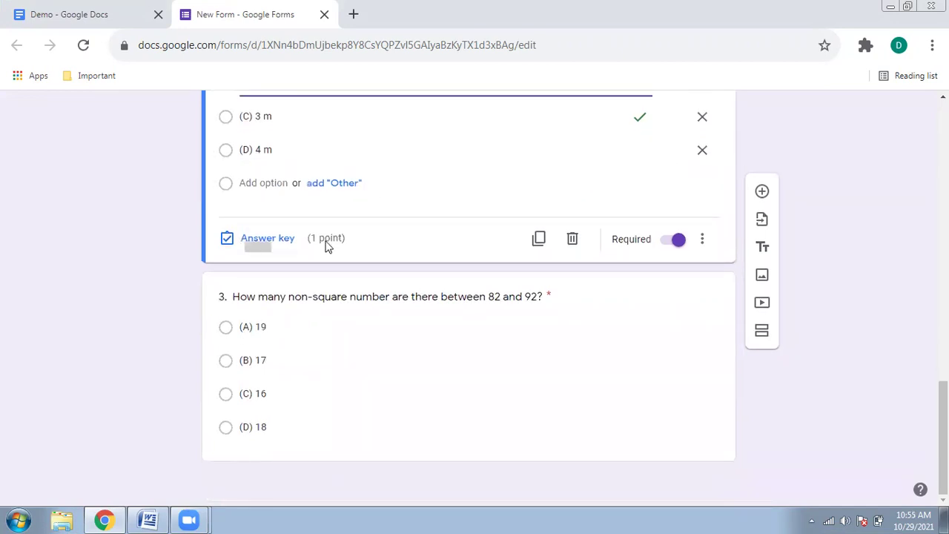
scroll(340, 254, up, 8)
scroll(338, 252, up, 5)
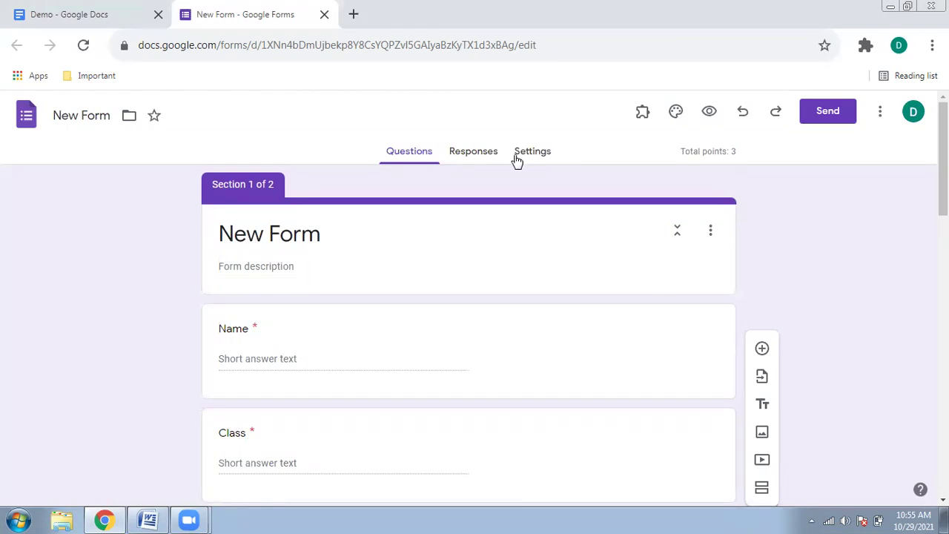
scroll(343, 293, down, 4)
scroll(343, 293, down, 10)
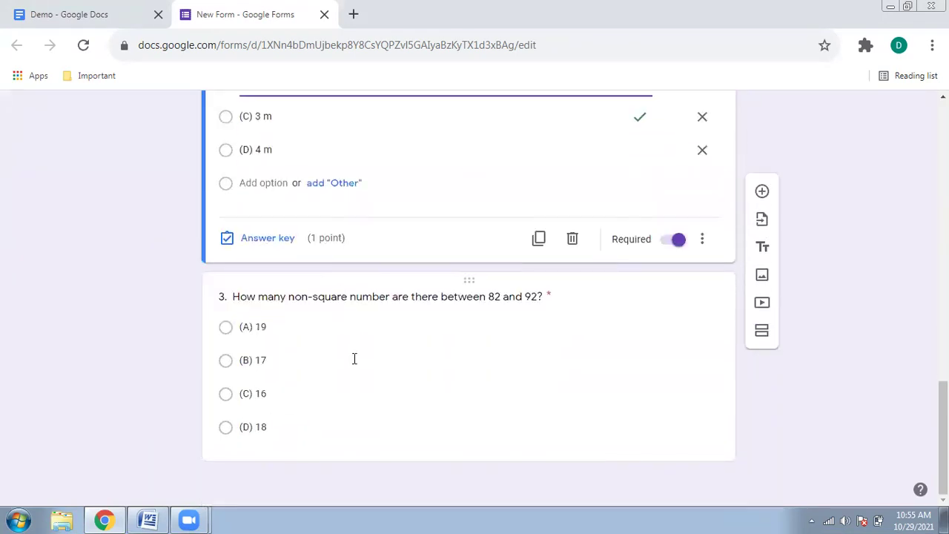
click(354, 359)
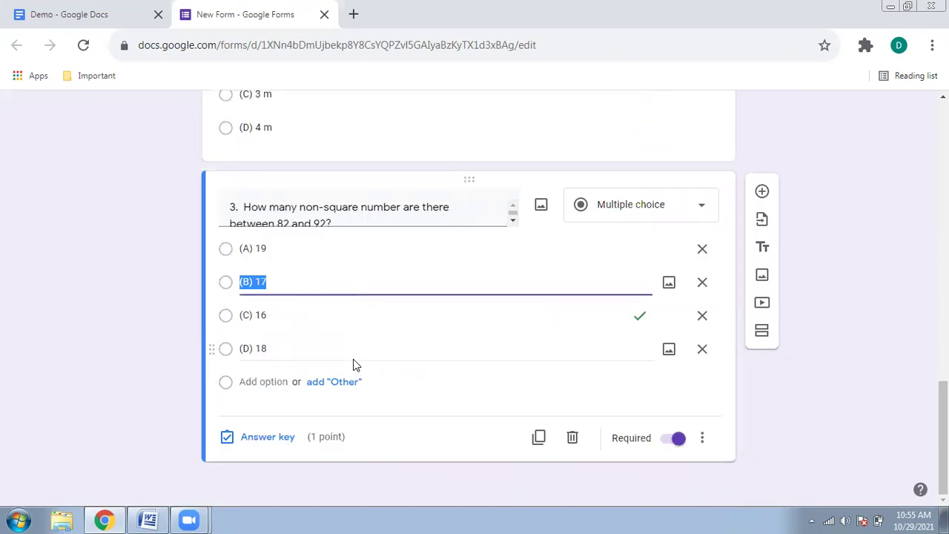
- Switch back to the Demo quiz document and show the Form Builder ready-to-import list
click(113, 15)
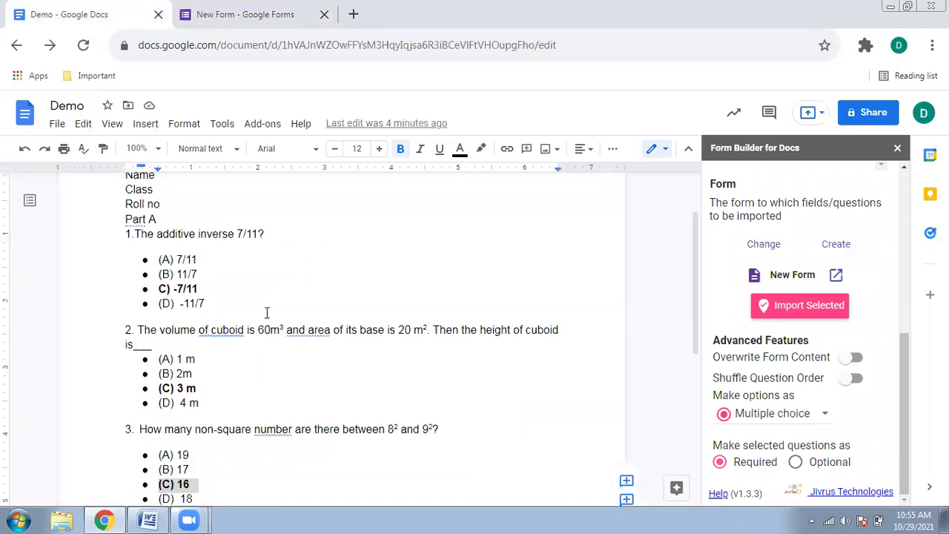
scroll(266, 312, up, 2)
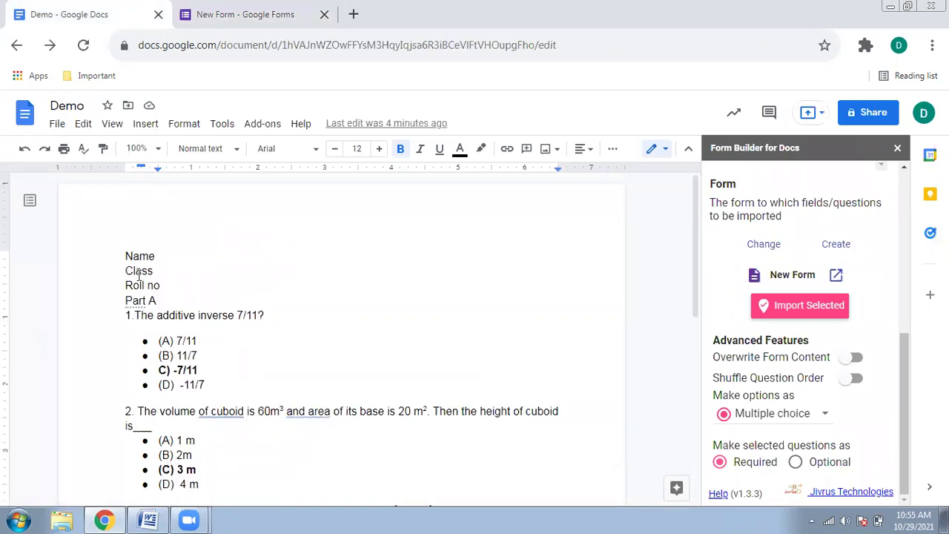
scroll(185, 341, down, 2)
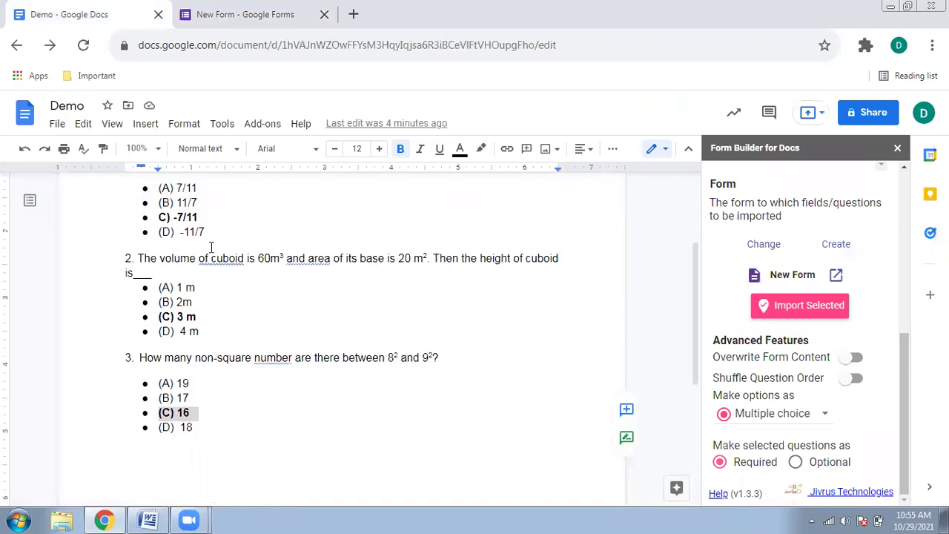
scroll(177, 217, up, 1)
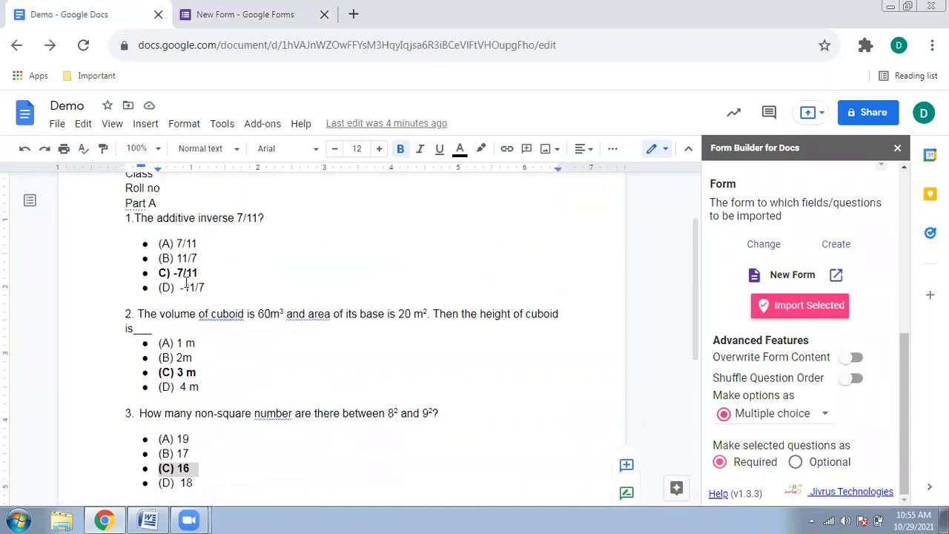
click(786, 304)
scroll(791, 298, up, 1)
scroll(791, 298, up, 2)
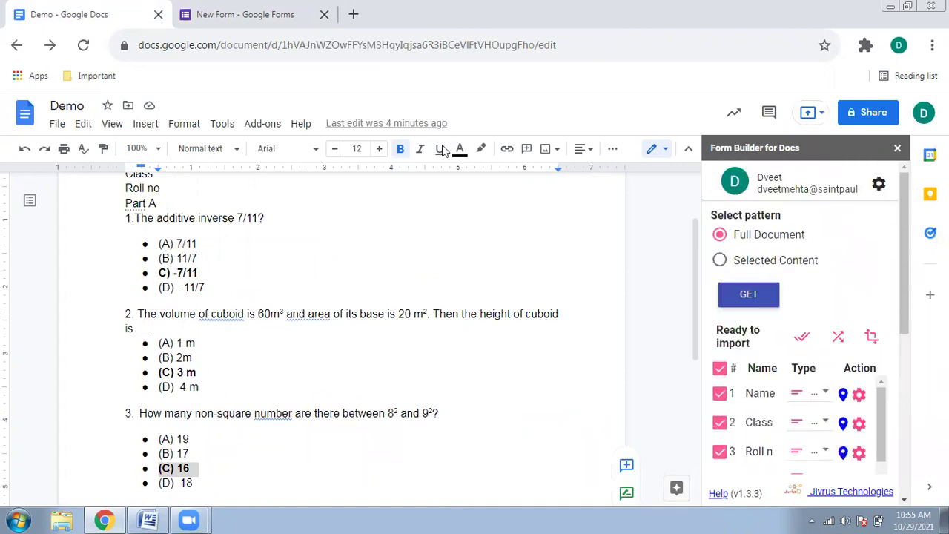
- Reopen Form Builder for Docs and scroll through the seven fields targeting New Form
click(261, 123)
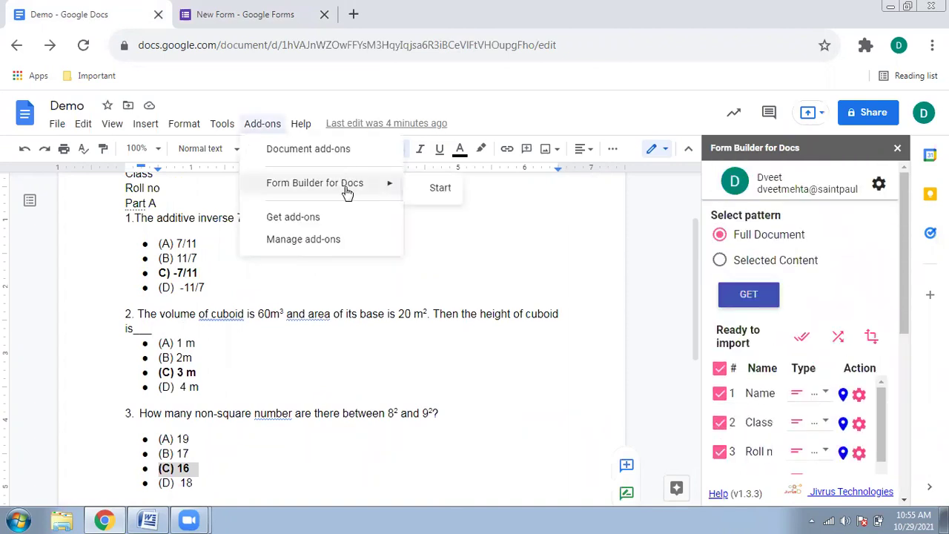
scroll(763, 265, down, 5)
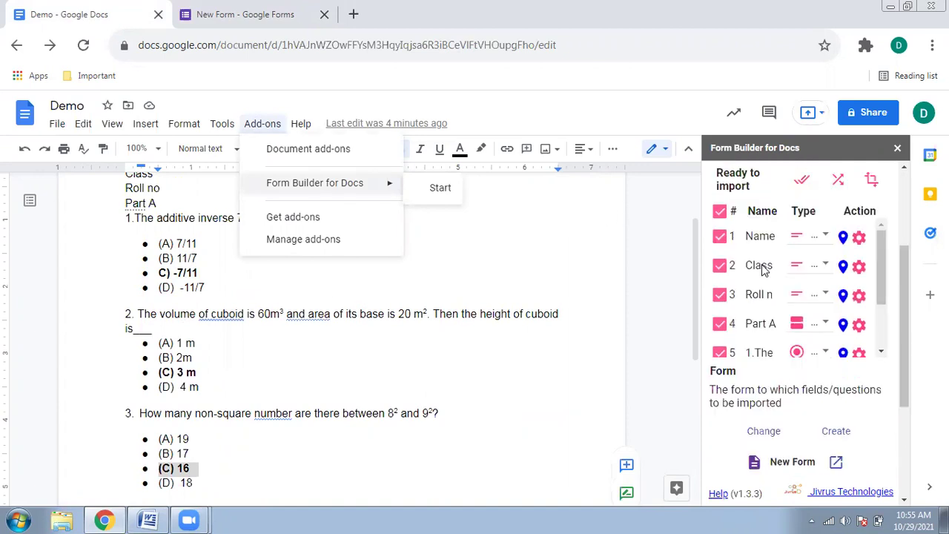
scroll(764, 271, down, 1)
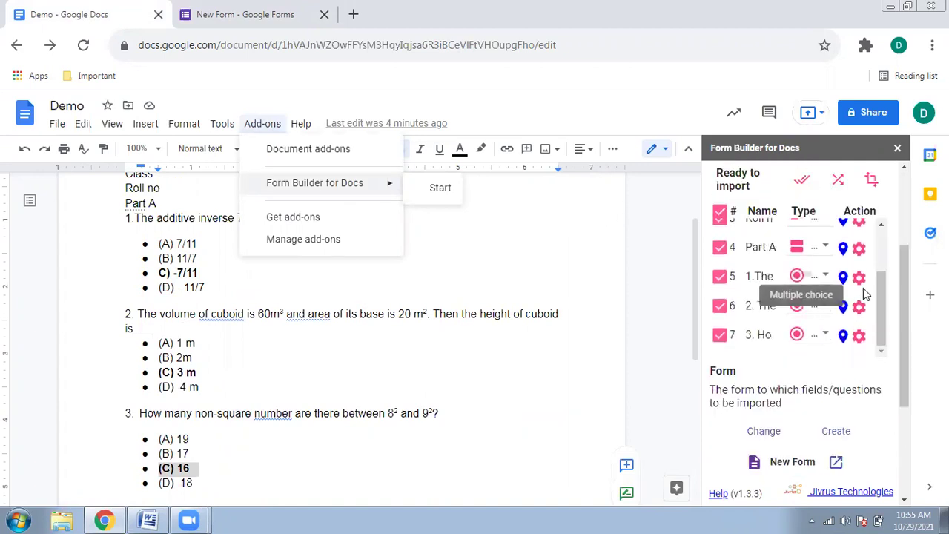
scroll(757, 339, down, 3)
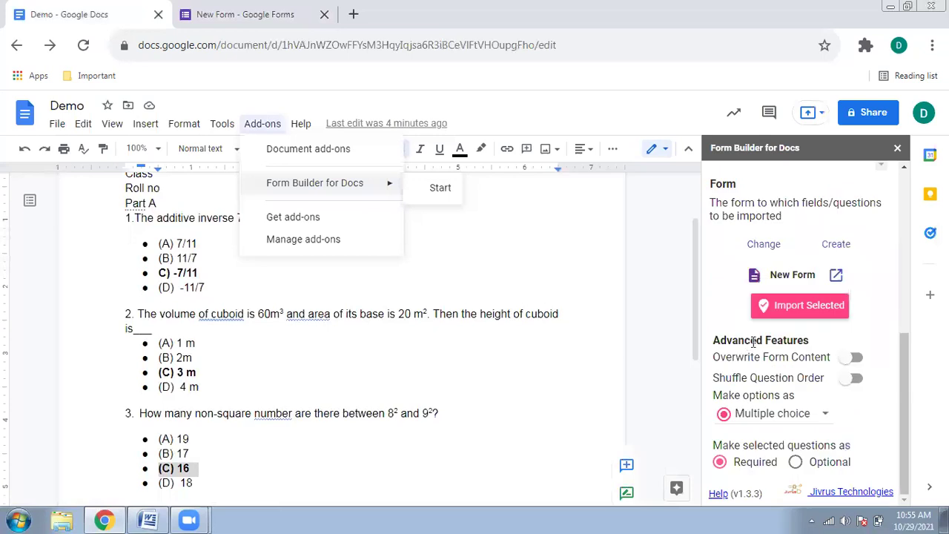